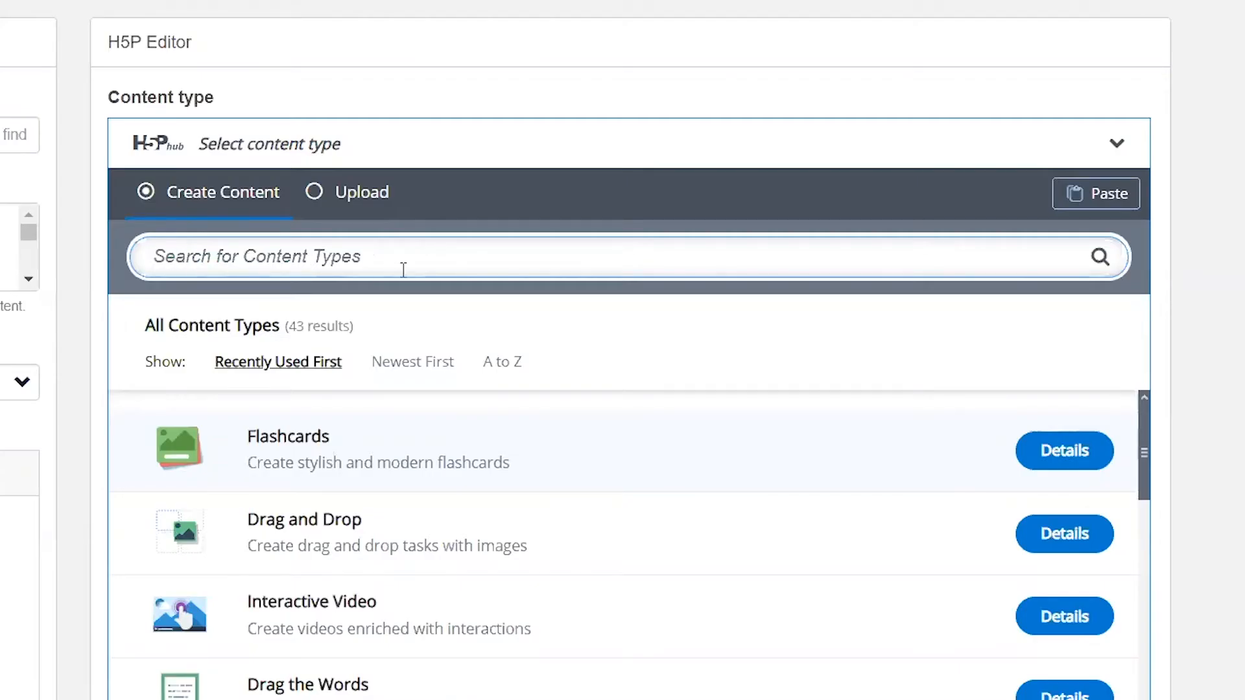
Sort the content types from A to Z and look through the list
{"action": "scroll", "coordinate": [422, 139], "scroll_direction": "down", "scroll_amount": 4}
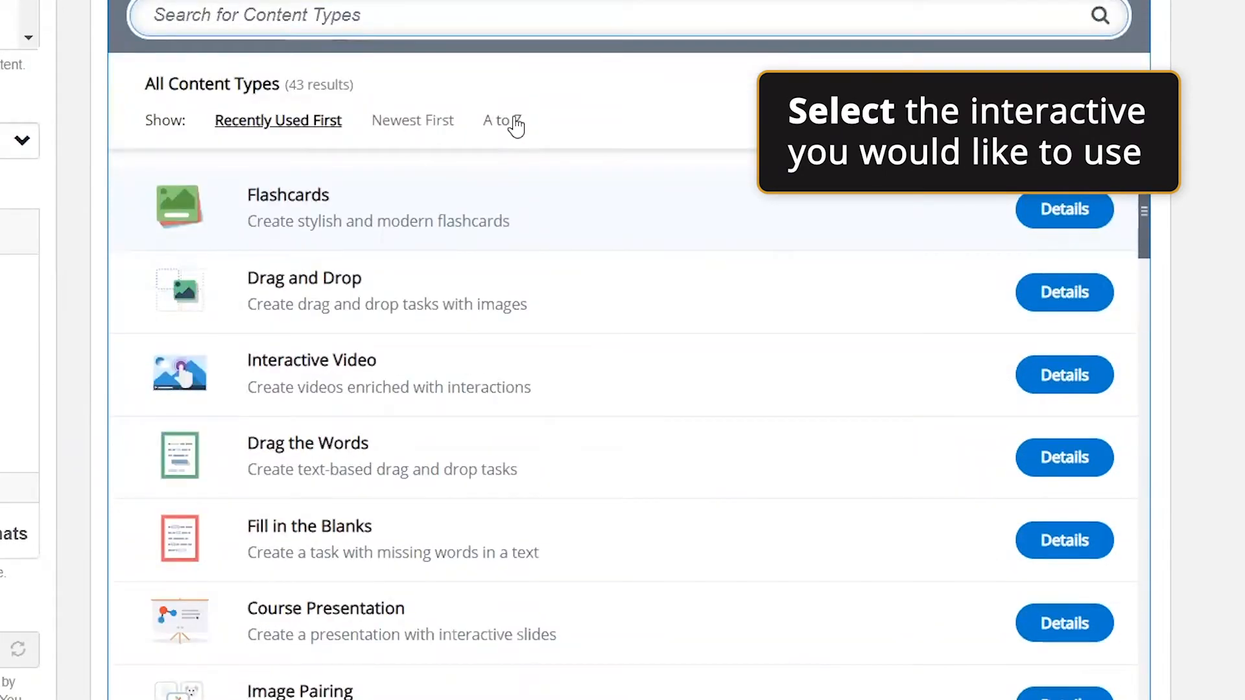
{"action": "left_click", "coordinate": [516, 127]}
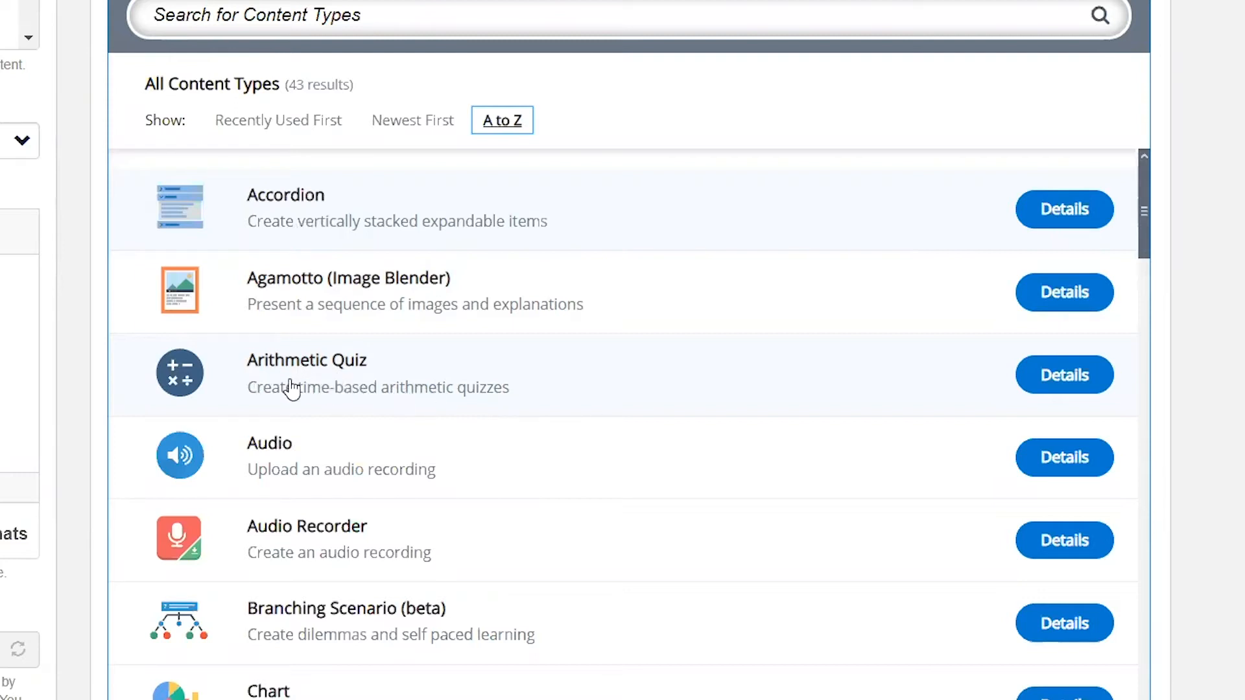
{"action": "scroll", "coordinate": [291, 389], "scroll_direction": "down", "scroll_amount": 2}
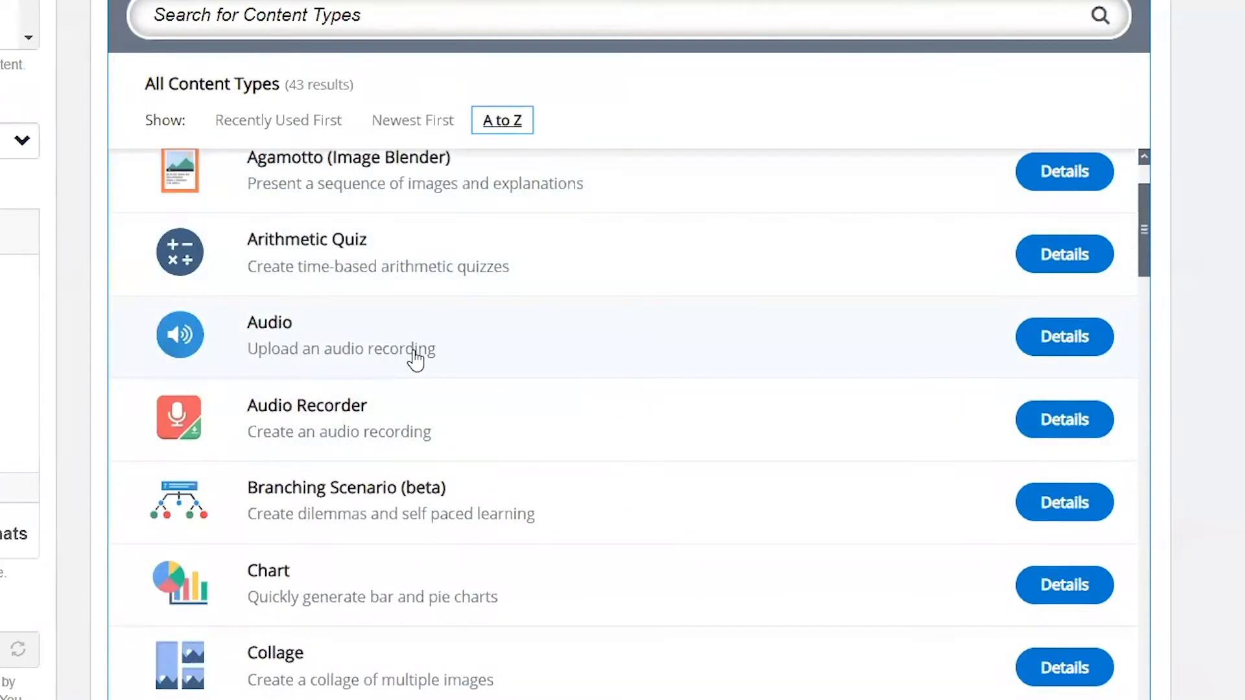
{"action": "scroll", "coordinate": [338, 389], "scroll_direction": "down", "scroll_amount": 8}
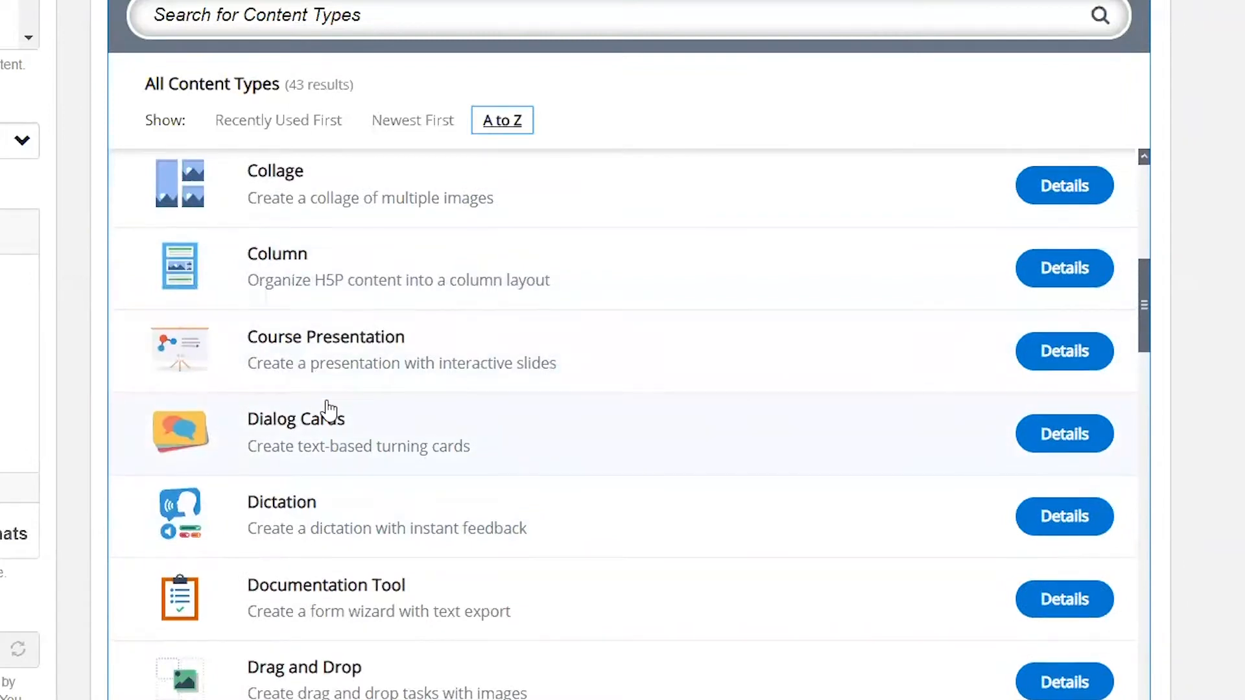
{"action": "scroll", "coordinate": [328, 409], "scroll_direction": "up", "scroll_amount": 10}
Search the content types for "drag" and choose Drag the Words
{"action": "left_click", "coordinate": [320, 54]}
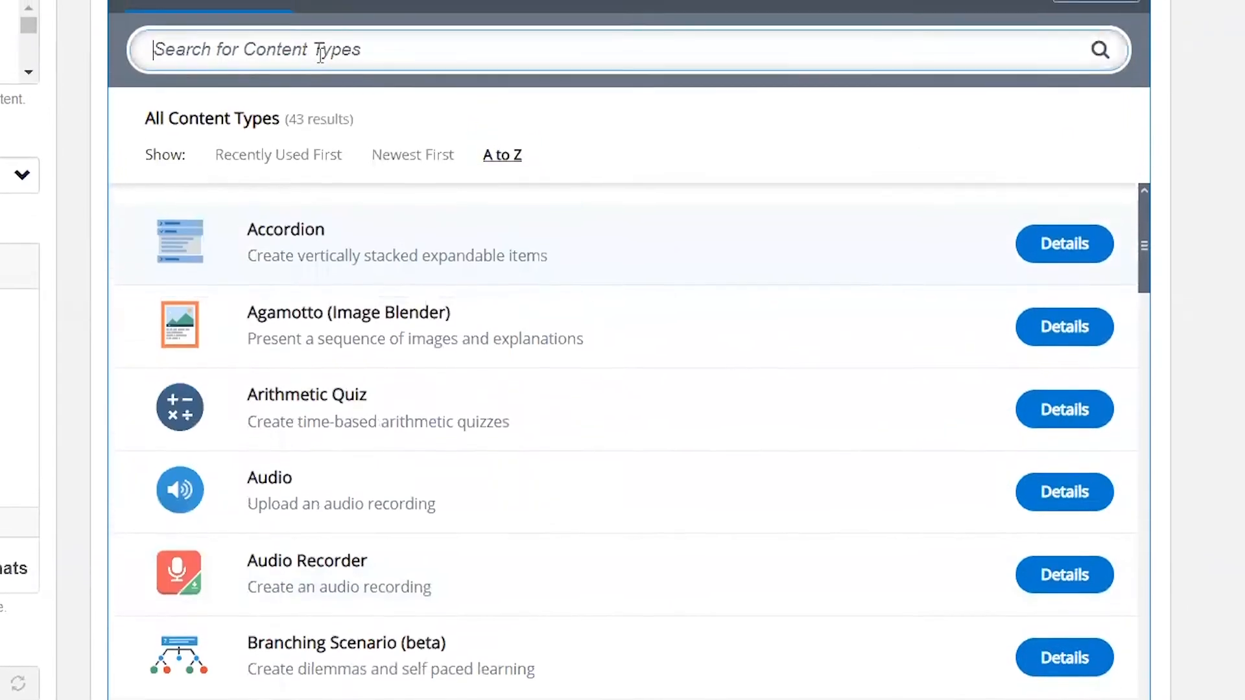
{"action": "type", "text": "drag"}
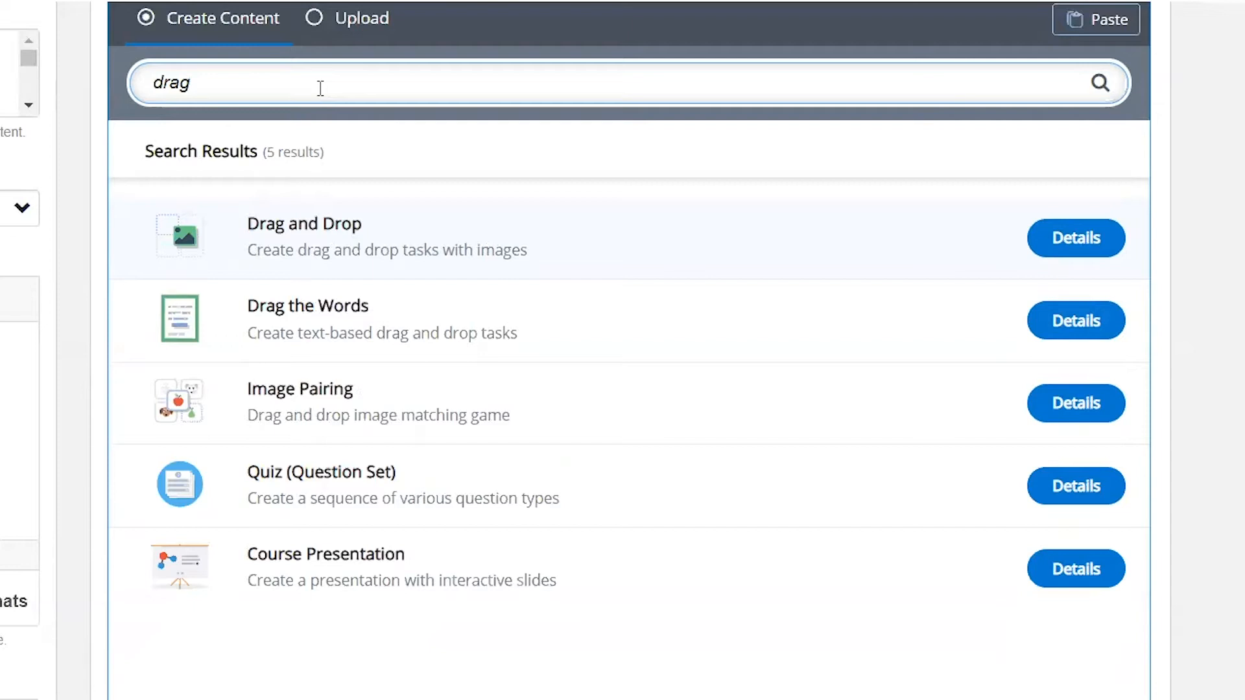
{"action": "left_click_drag", "start_coordinate": [137, 73], "coordinate": [289, 102]}
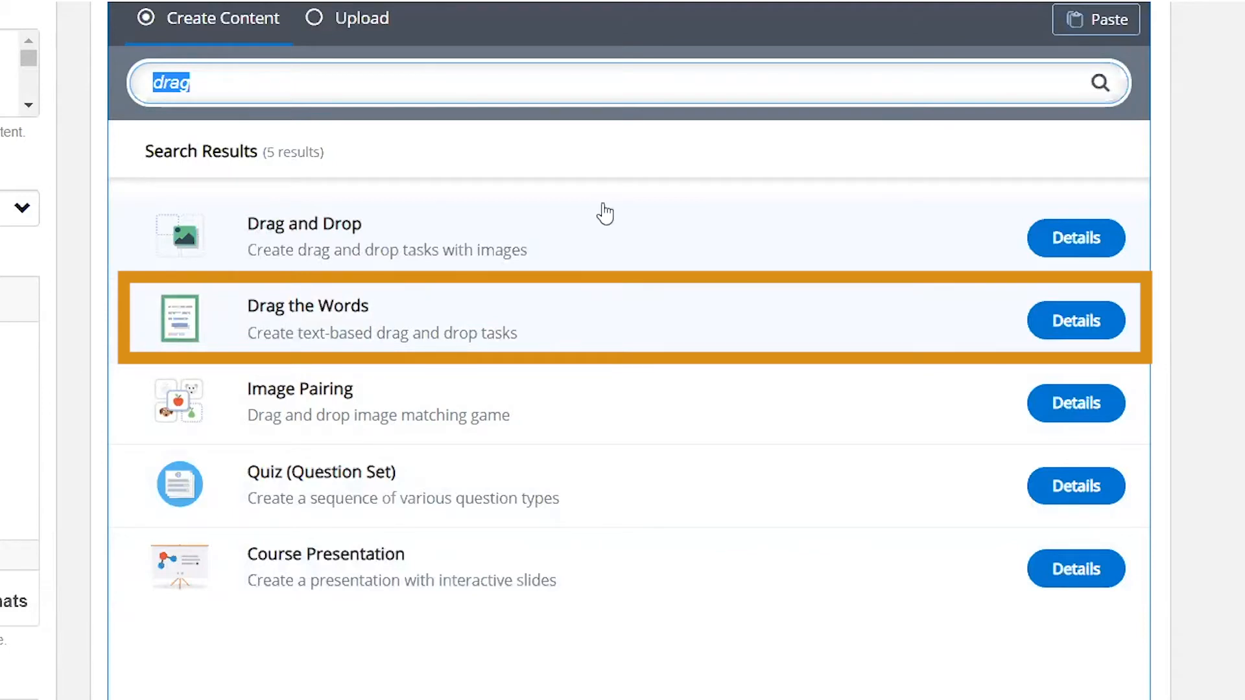
{"action": "left_click", "coordinate": [302, 318]}
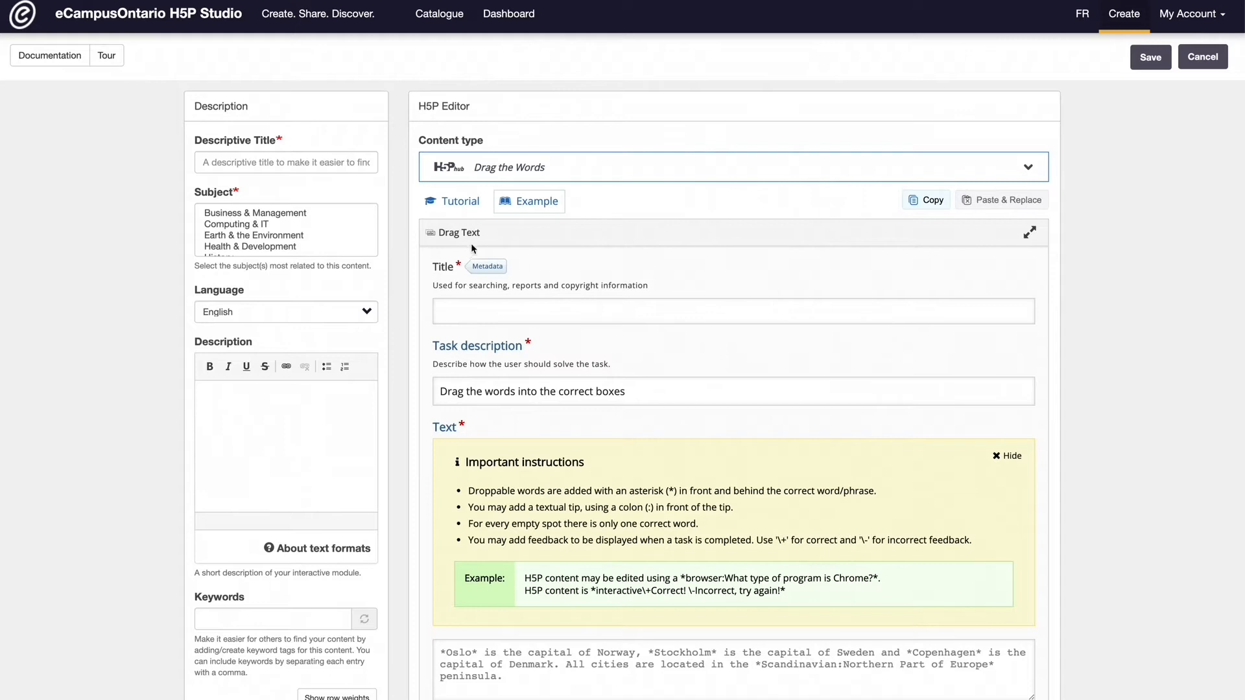
{"action": "left_click_drag", "start_coordinate": [433, 267], "coordinate": [456, 273]}
{"action": "left_click_drag", "start_coordinate": [433, 345], "coordinate": [530, 356]}
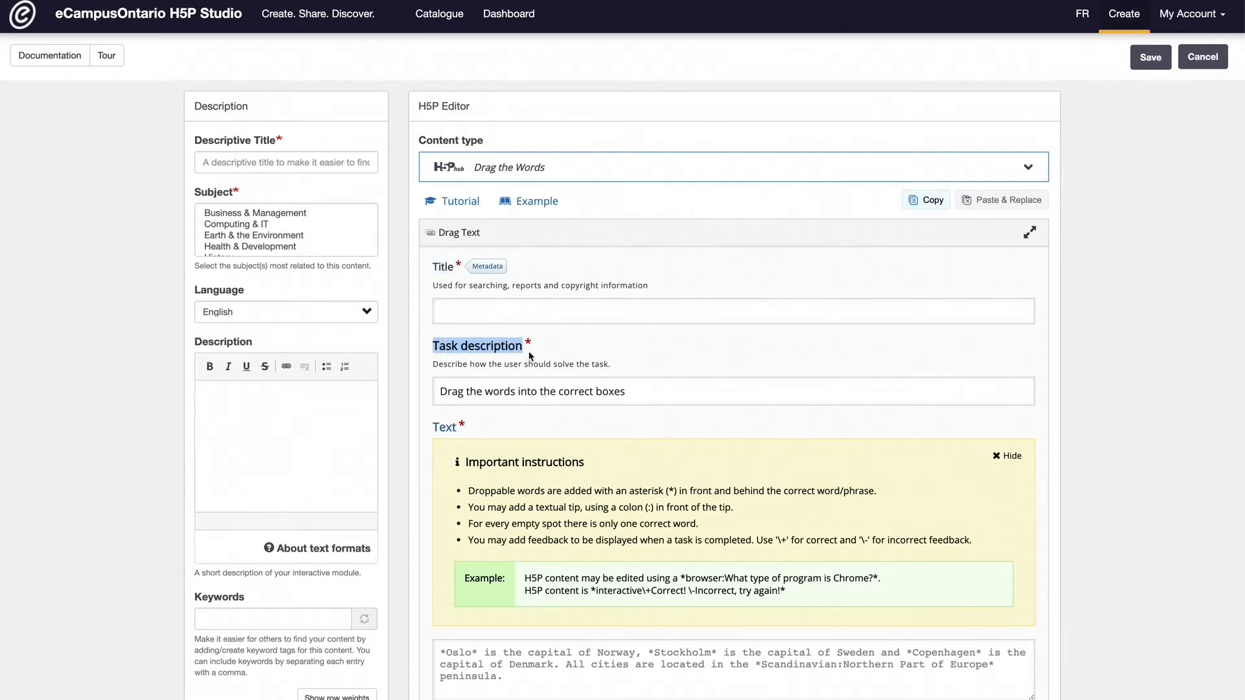
{"action": "left_click", "coordinate": [530, 355]}
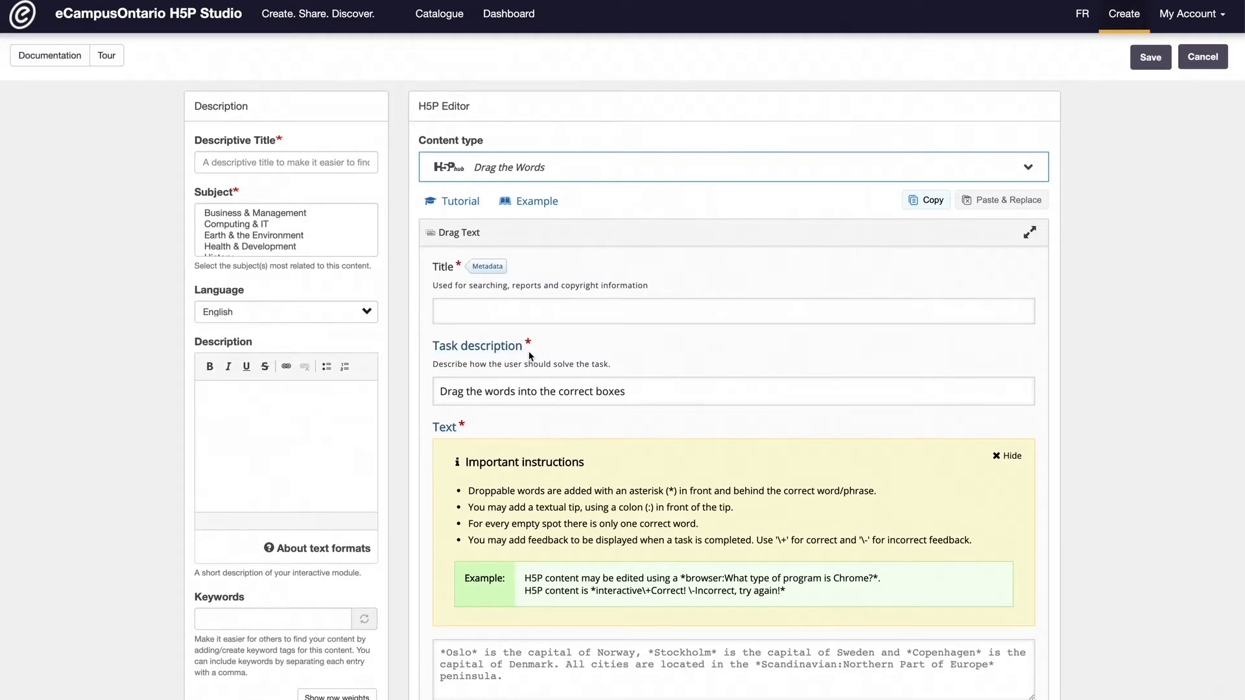
Open the Drag the Words tutorial and solve its berry example with red for strawberries, blue for blueberries and orange for cloudberries
{"action": "left_click", "coordinate": [464, 207]}
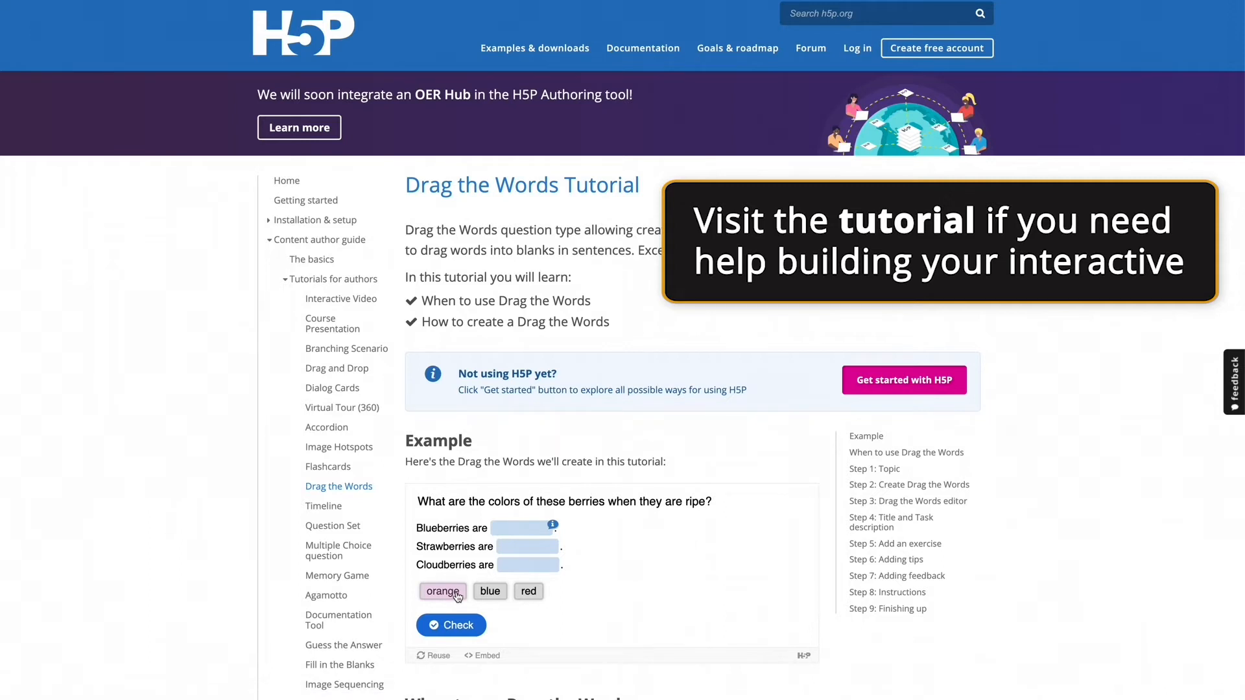
{"action": "left_click_drag", "start_coordinate": [528, 591], "coordinate": [521, 548]}
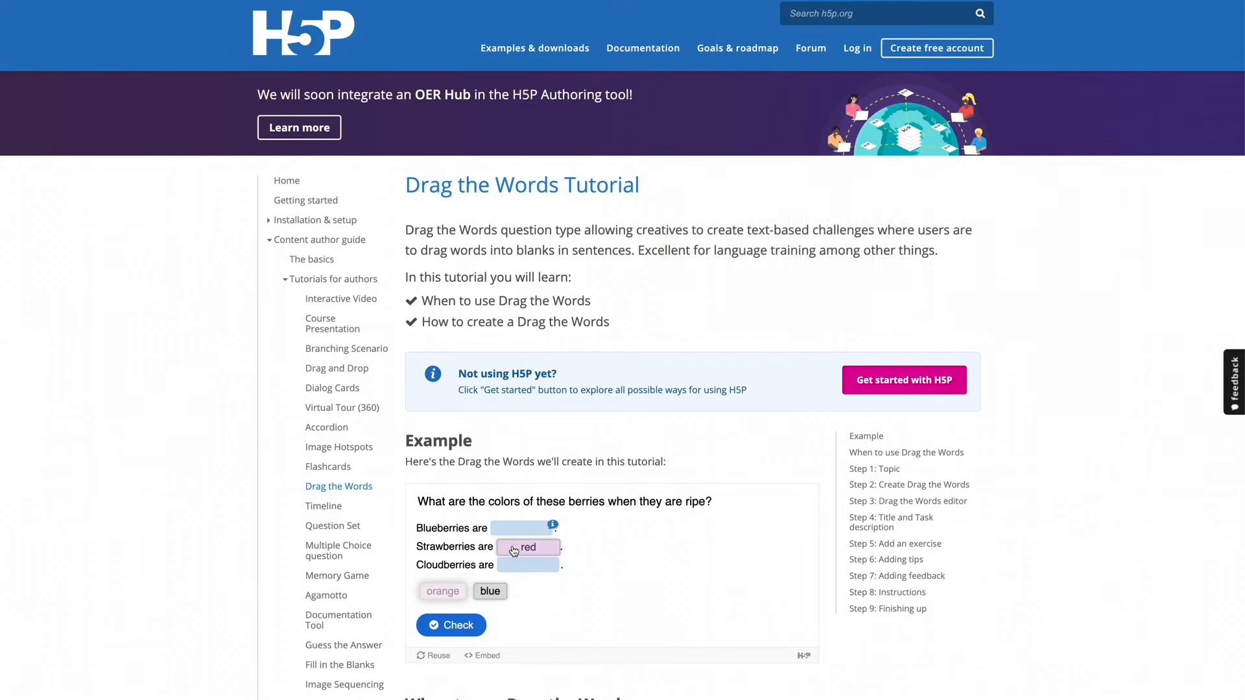
{"action": "left_click_drag", "start_coordinate": [490, 591], "coordinate": [520, 528]}
{"action": "left_click_drag", "start_coordinate": [446, 591], "coordinate": [529, 565]}
{"action": "left_click", "coordinate": [452, 605]}
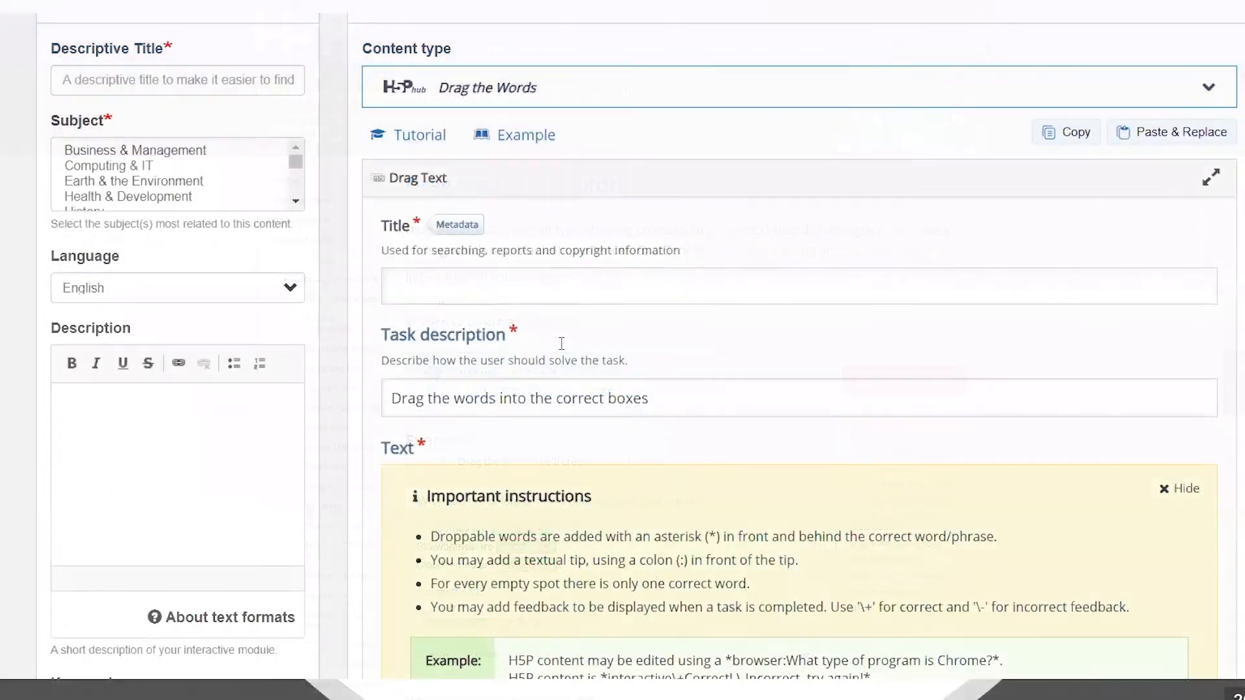
Enter "A Drag and Drop Example" as the title of the Drag the Words activity
{"action": "left_click", "coordinate": [476, 287]}
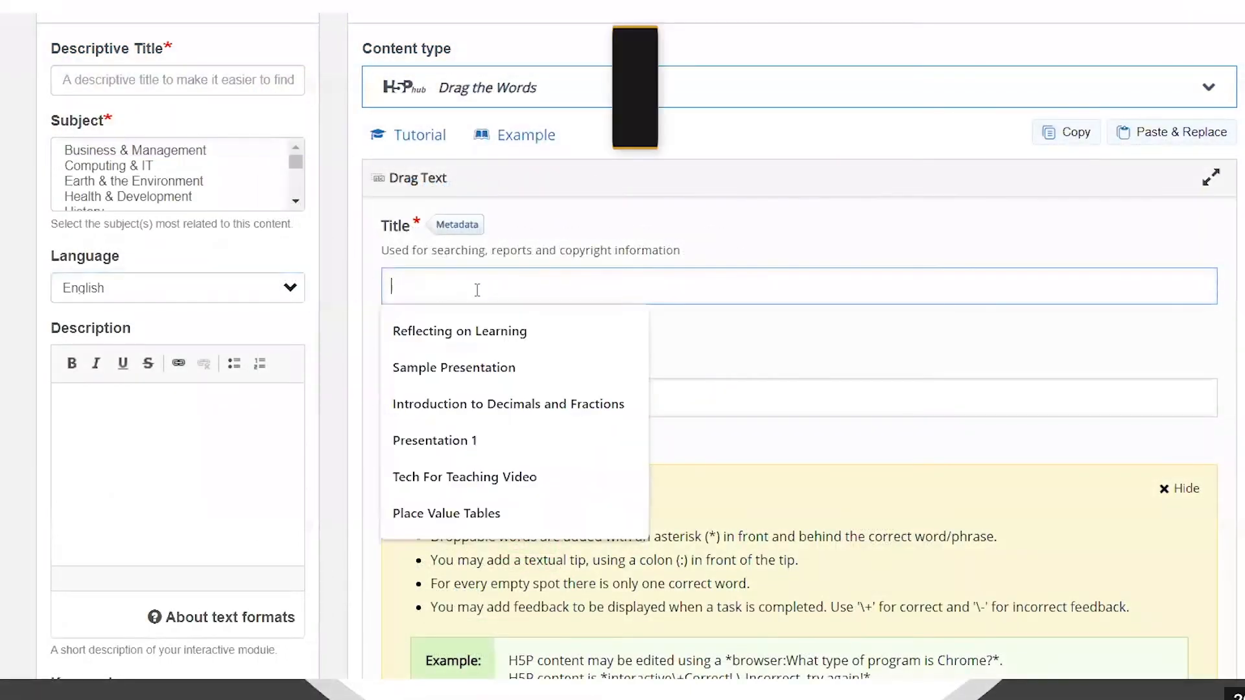
{"action": "type", "text": "A Drag and Drop Examp"}
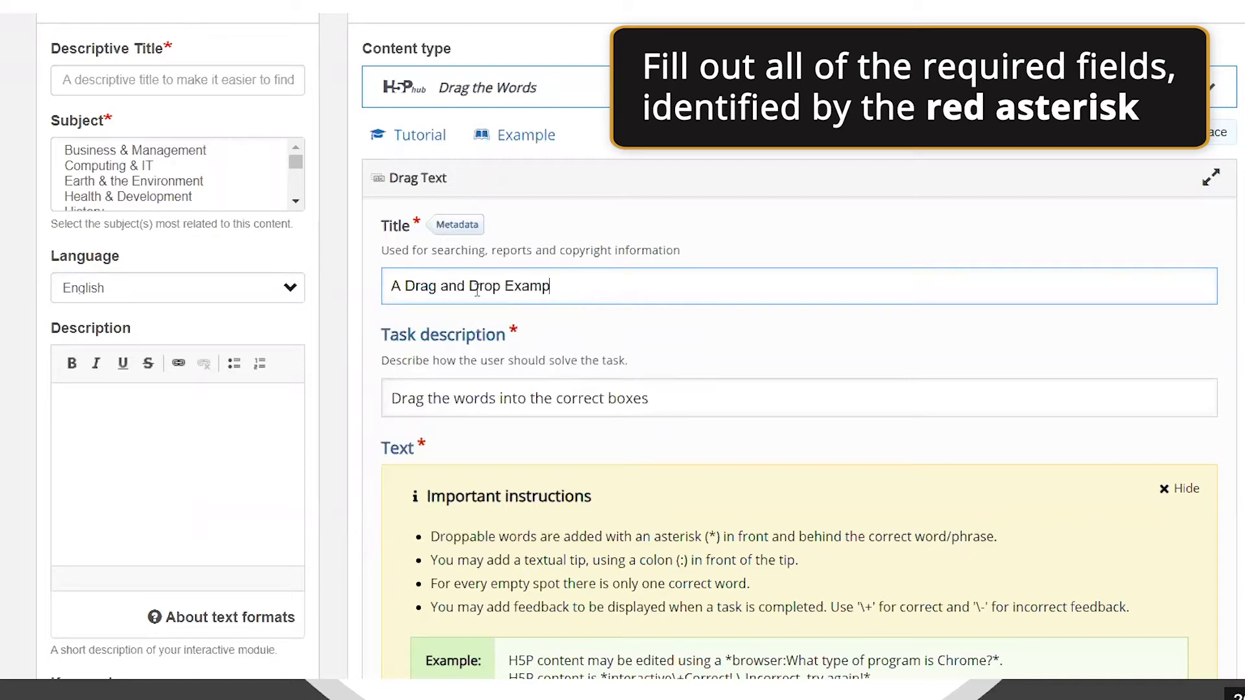
{"action": "type", "text": "le"}
Open the task description for editing and select its default instruction text
{"action": "scroll", "coordinate": [477, 289], "scroll_direction": "down", "scroll_amount": 1}
{"action": "left_click", "coordinate": [477, 290]}
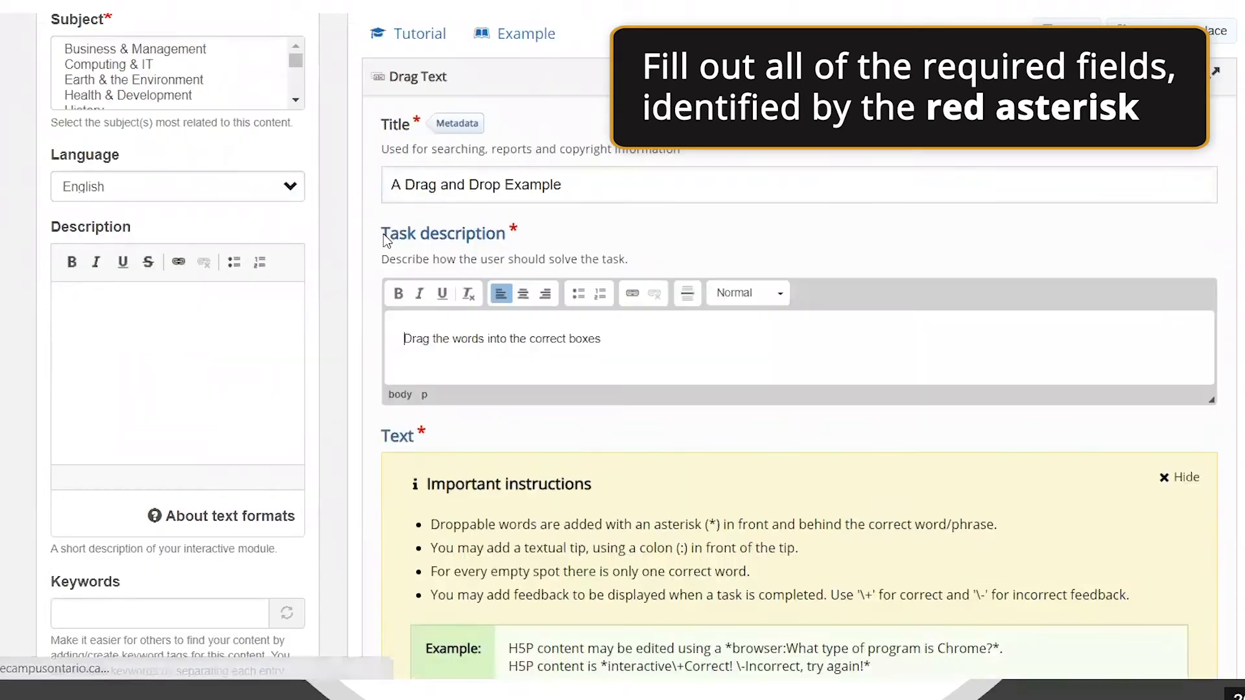
{"action": "left_click_drag", "start_coordinate": [381, 233], "coordinate": [512, 240]}
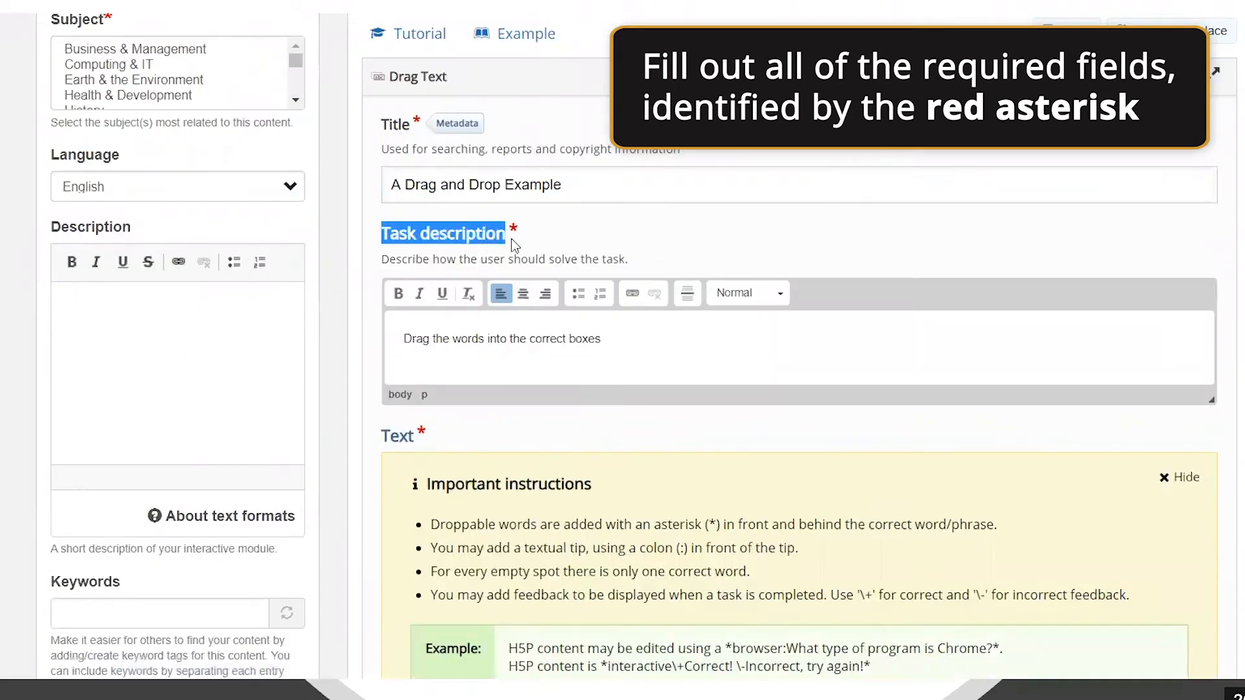
{"action": "left_click", "coordinate": [631, 342]}
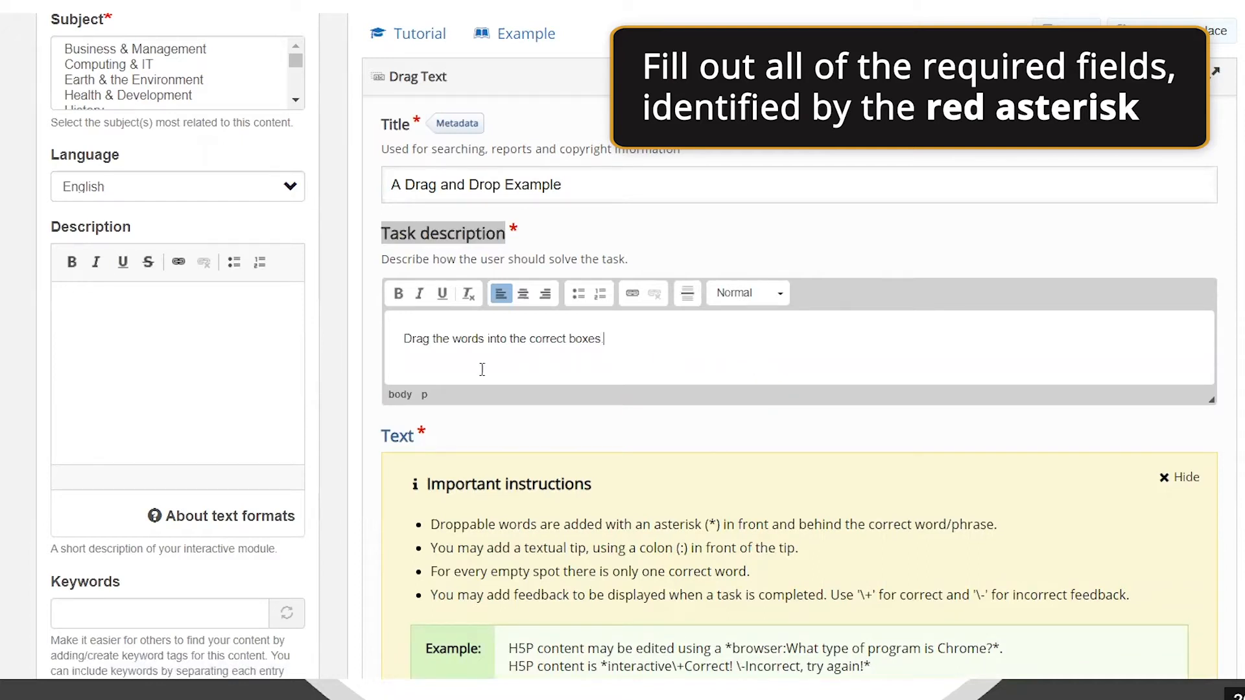
{"action": "left_click_drag", "start_coordinate": [403, 338], "coordinate": [666, 338]}
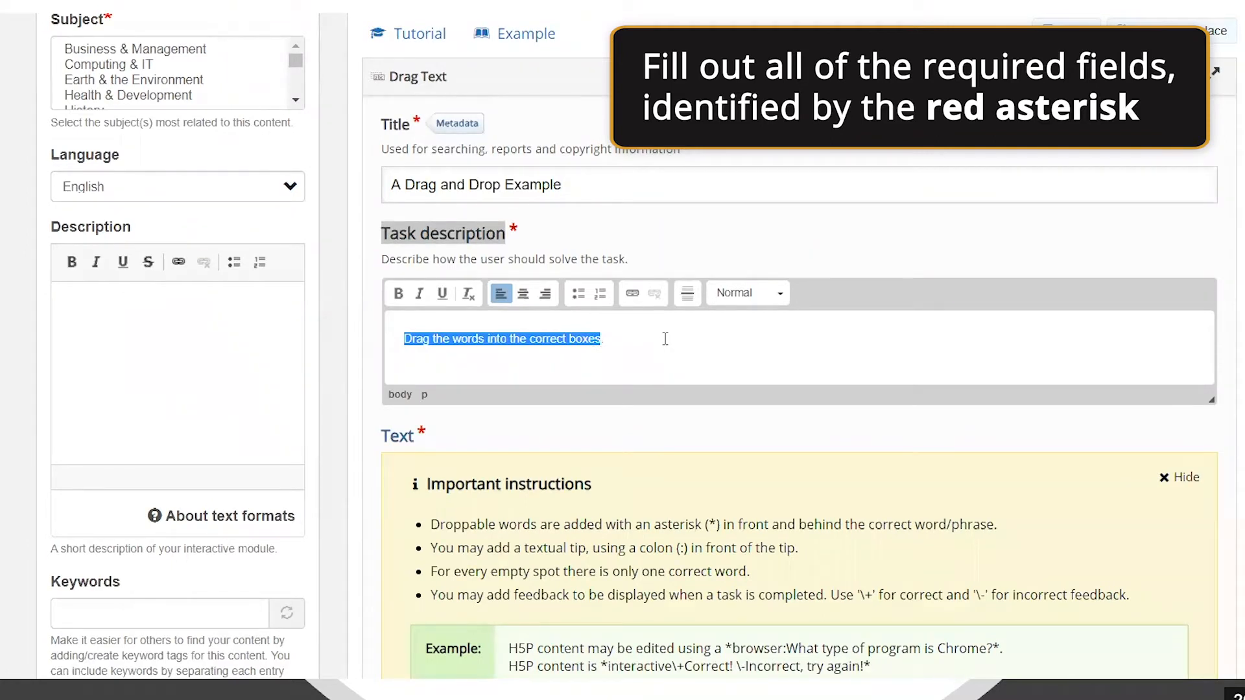
Examine the important instructions for the Text field, especially how droppable words are marked with asterisks
{"action": "scroll", "coordinate": [666, 338], "scroll_direction": "down", "scroll_amount": 3}
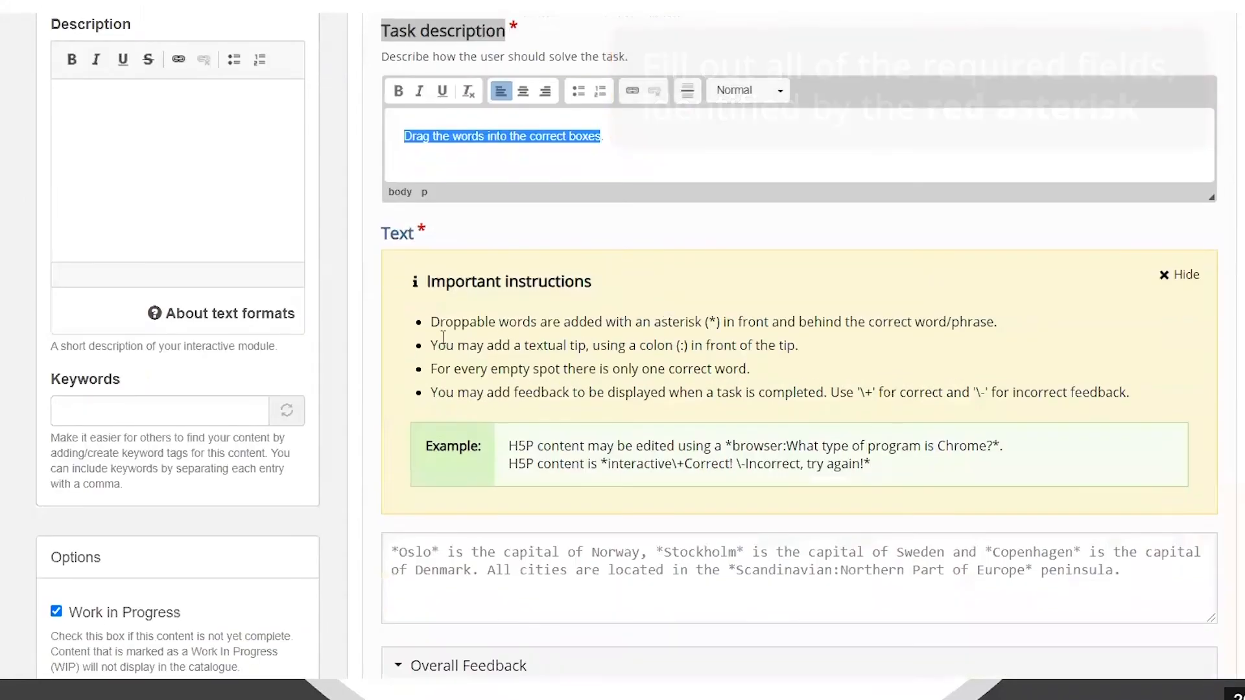
{"action": "left_click_drag", "start_coordinate": [423, 286], "coordinate": [1133, 402]}
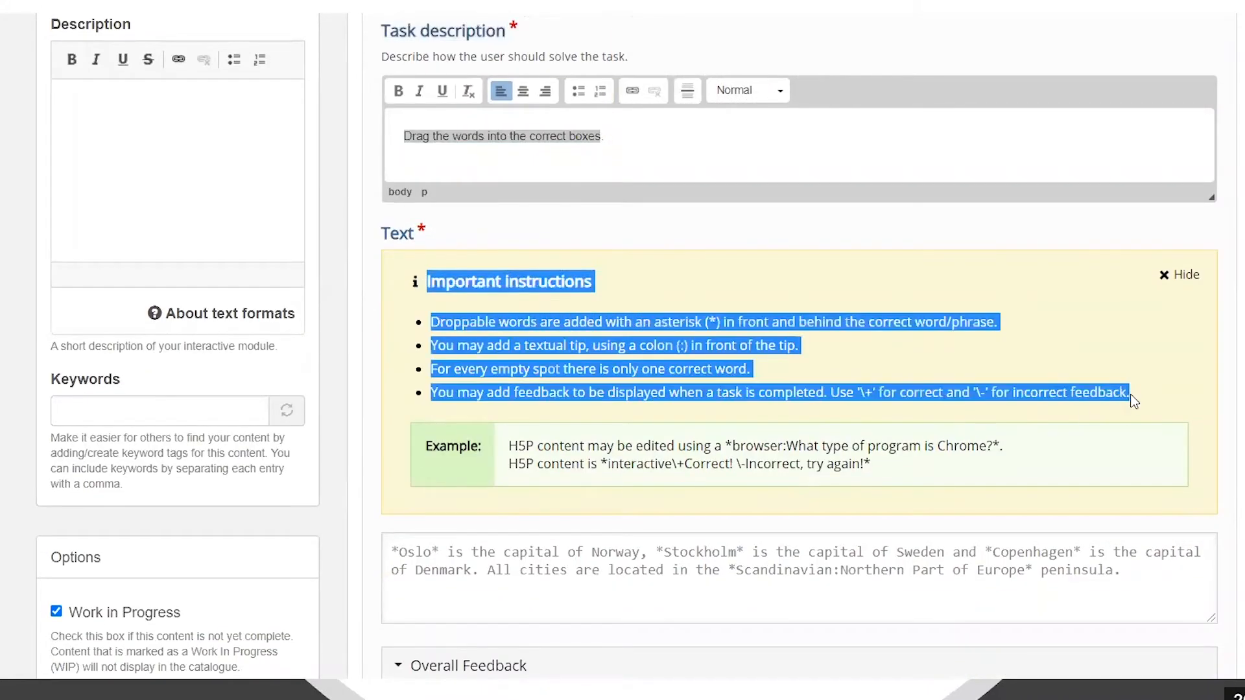
{"action": "left_click", "coordinate": [512, 338]}
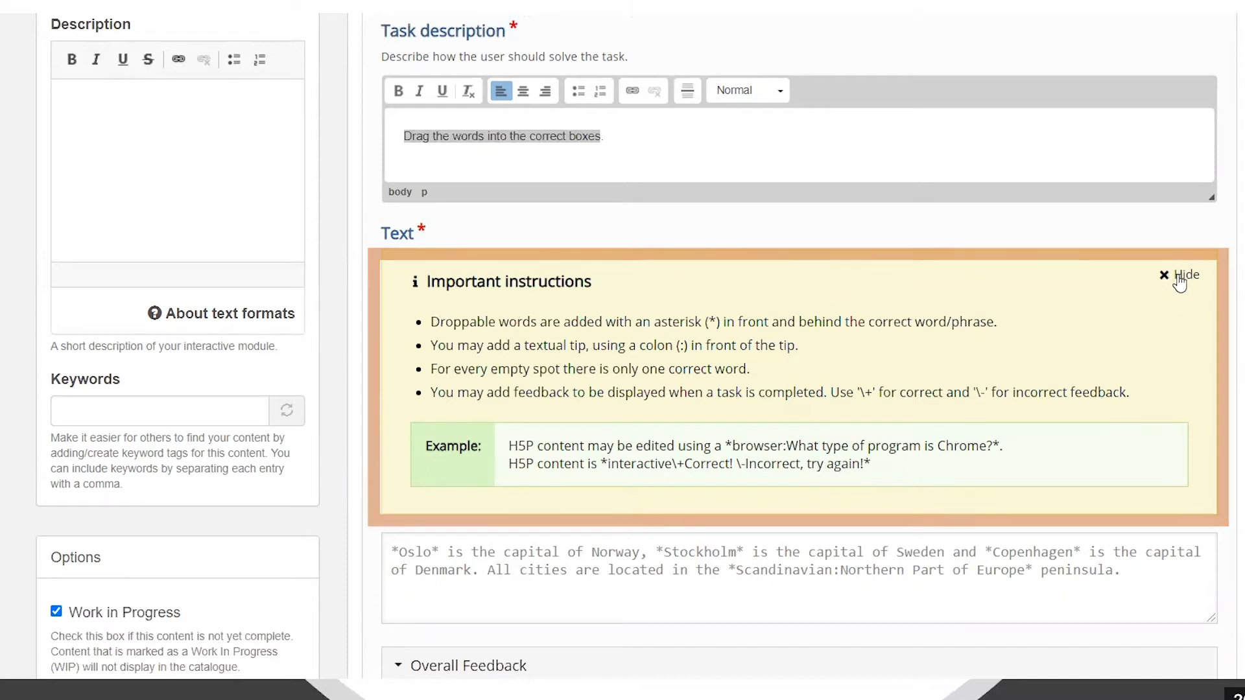
{"action": "left_click_drag", "start_coordinate": [432, 322], "coordinate": [539, 322]}
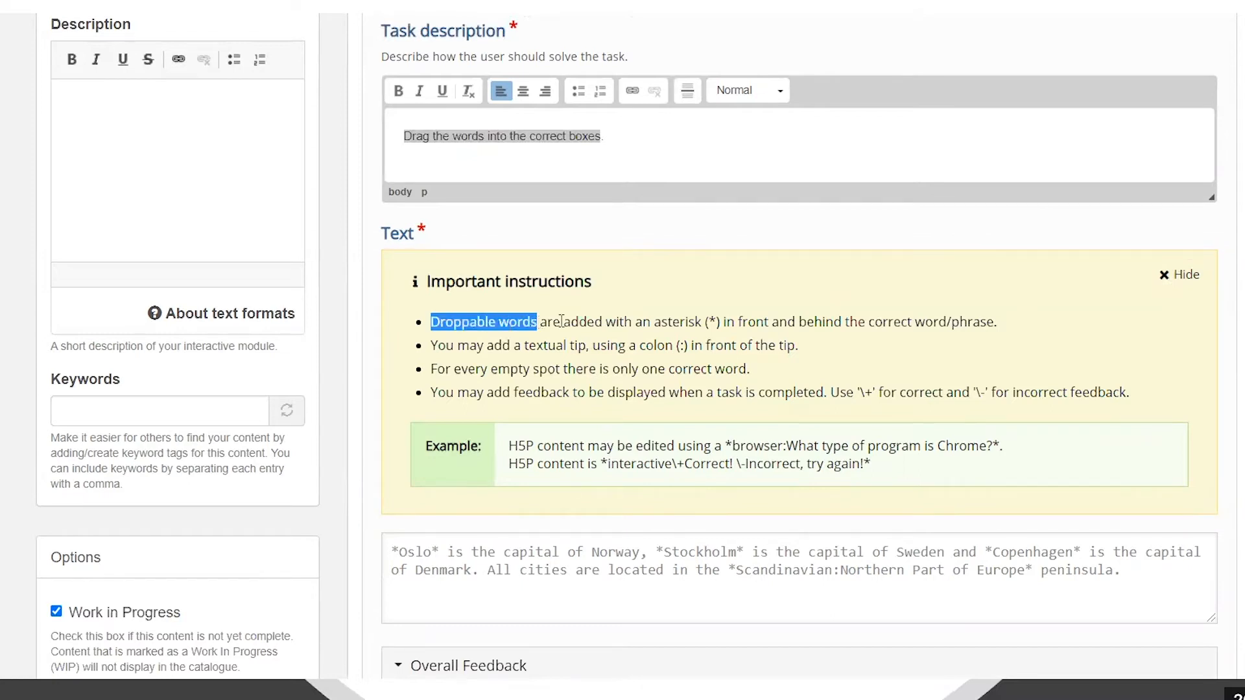
{"action": "double_click", "coordinate": [711, 320]}
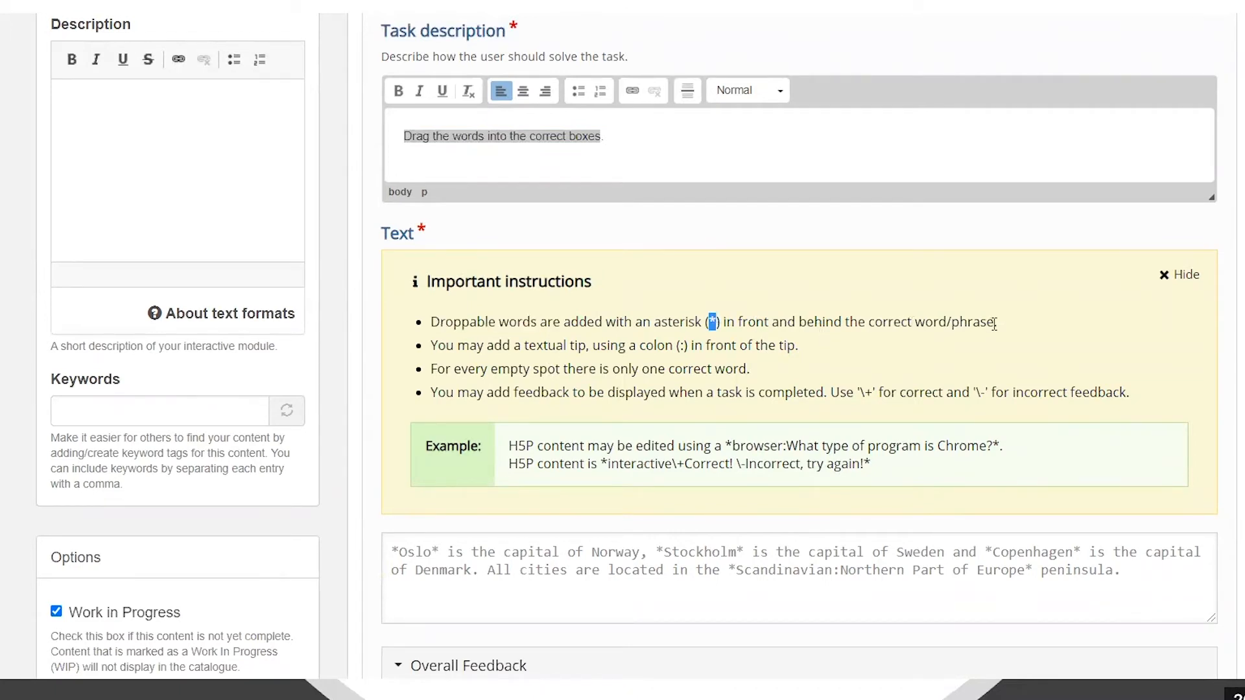
{"action": "scroll", "coordinate": [547, 445], "scroll_direction": "down", "scroll_amount": 2}
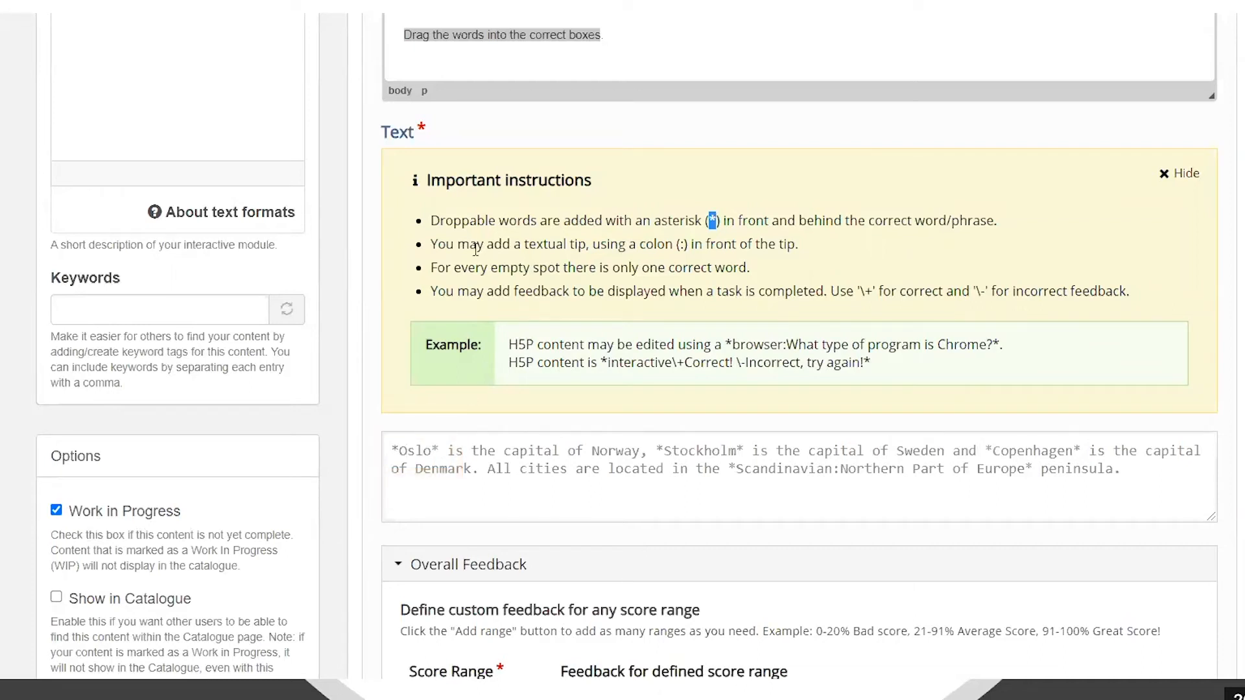
Examine the instructions and example for adding a textual tip with a colon, and the rule on correct words per empty spot
{"action": "left_click_drag", "start_coordinate": [436, 242], "coordinate": [590, 239]}
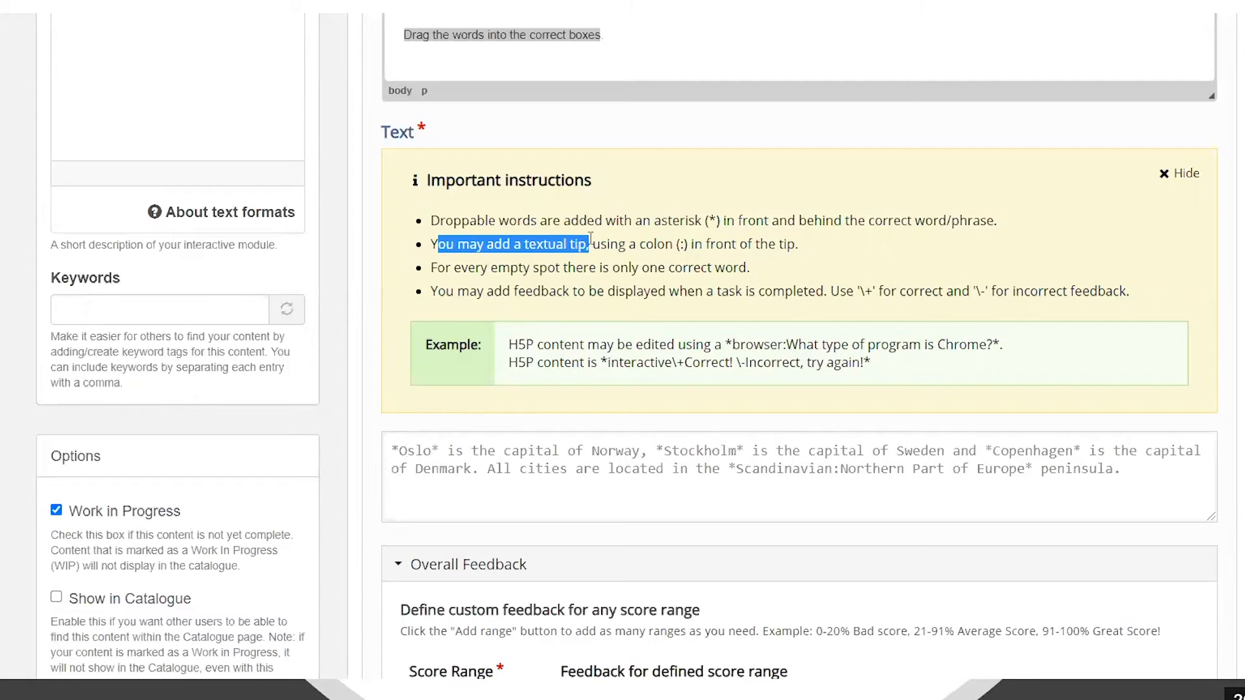
{"action": "left_click", "coordinate": [586, 243]}
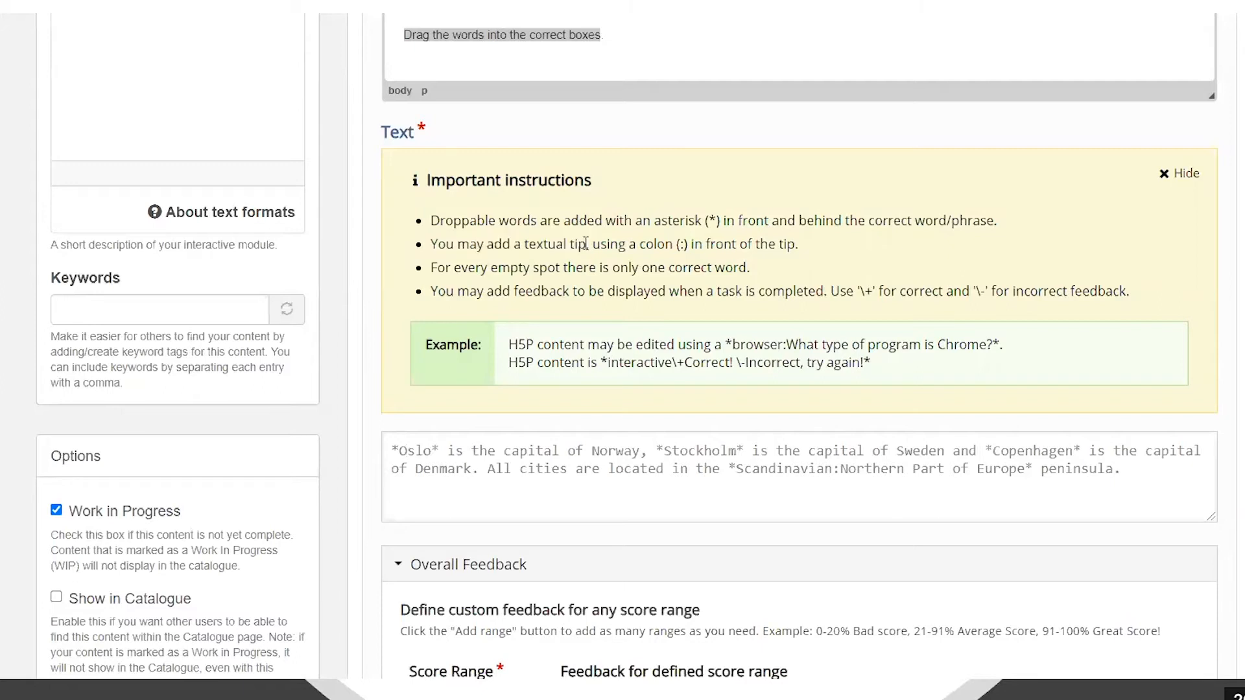
{"action": "left_click_drag", "start_coordinate": [684, 244], "coordinate": [679, 244]}
{"action": "left_click_drag", "start_coordinate": [510, 344], "coordinate": [993, 344]}
{"action": "double_click", "coordinate": [786, 344]}
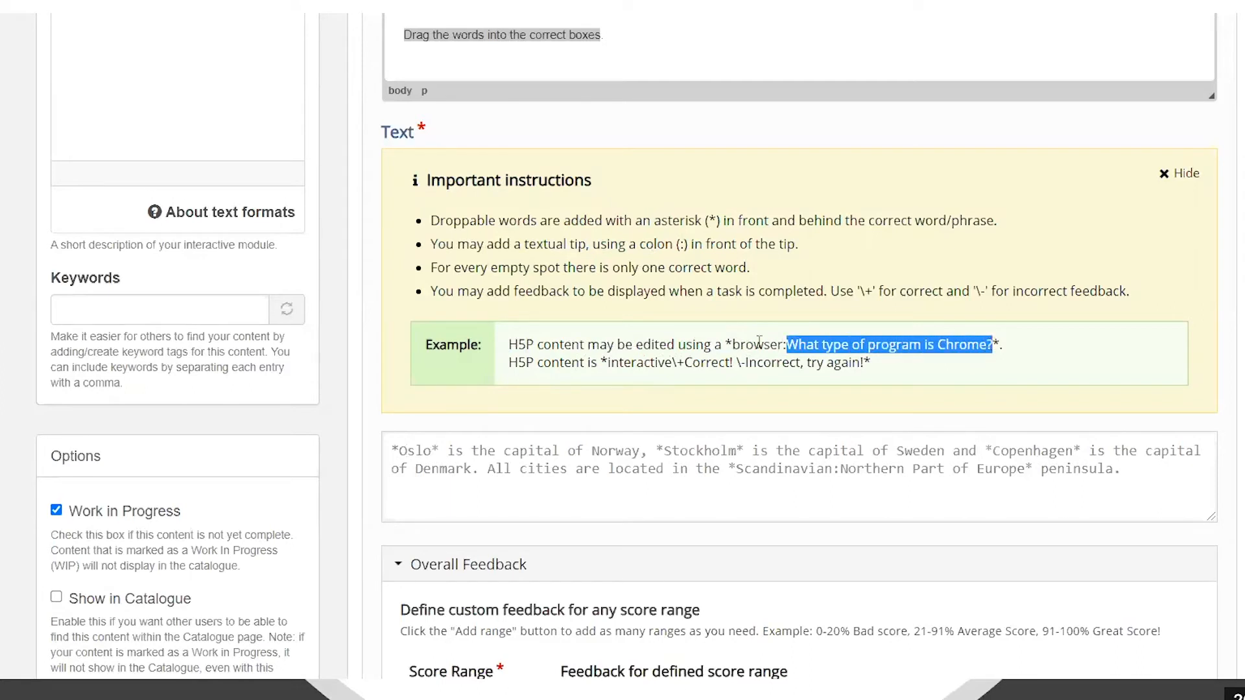
{"action": "left_click", "coordinate": [532, 268]}
{"action": "left_click_drag", "start_coordinate": [431, 267], "coordinate": [555, 267]}
{"action": "left_click_drag", "start_coordinate": [696, 273], "coordinate": [758, 280]}
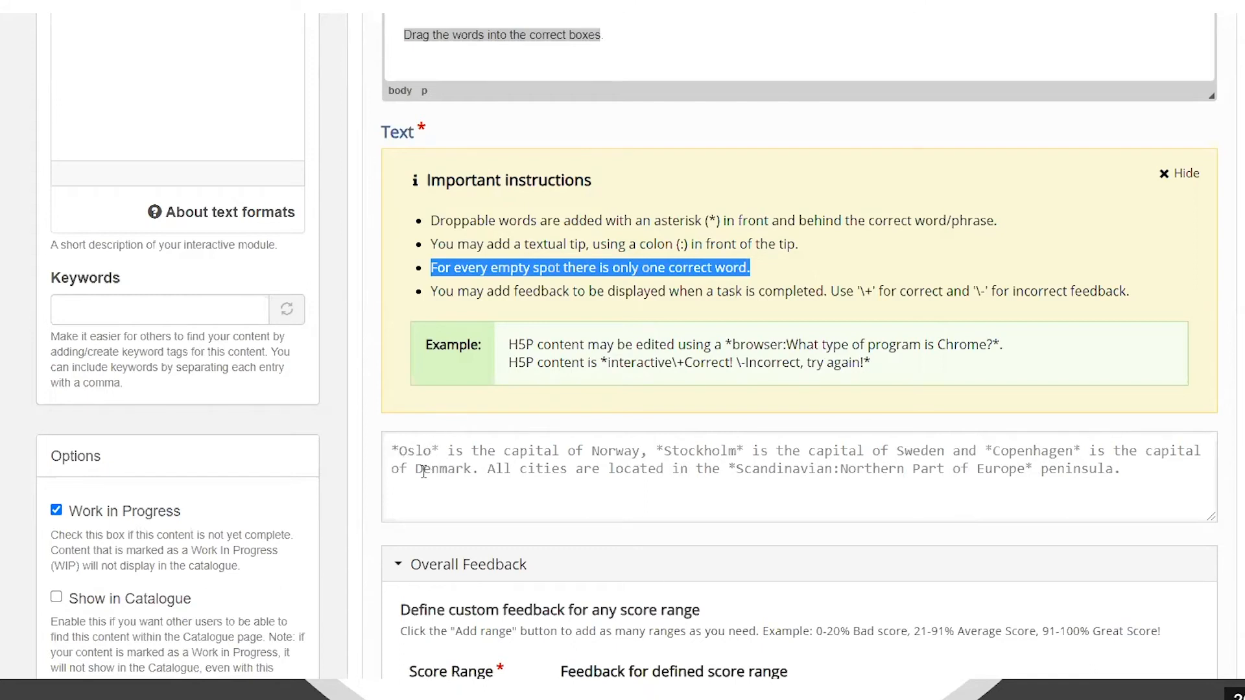
Paste the prepared paragraph starting "H5P is, as of March 2018", with its asterisk-marked droppable words, into the Text field
{"action": "left_click", "coordinate": [405, 450]}
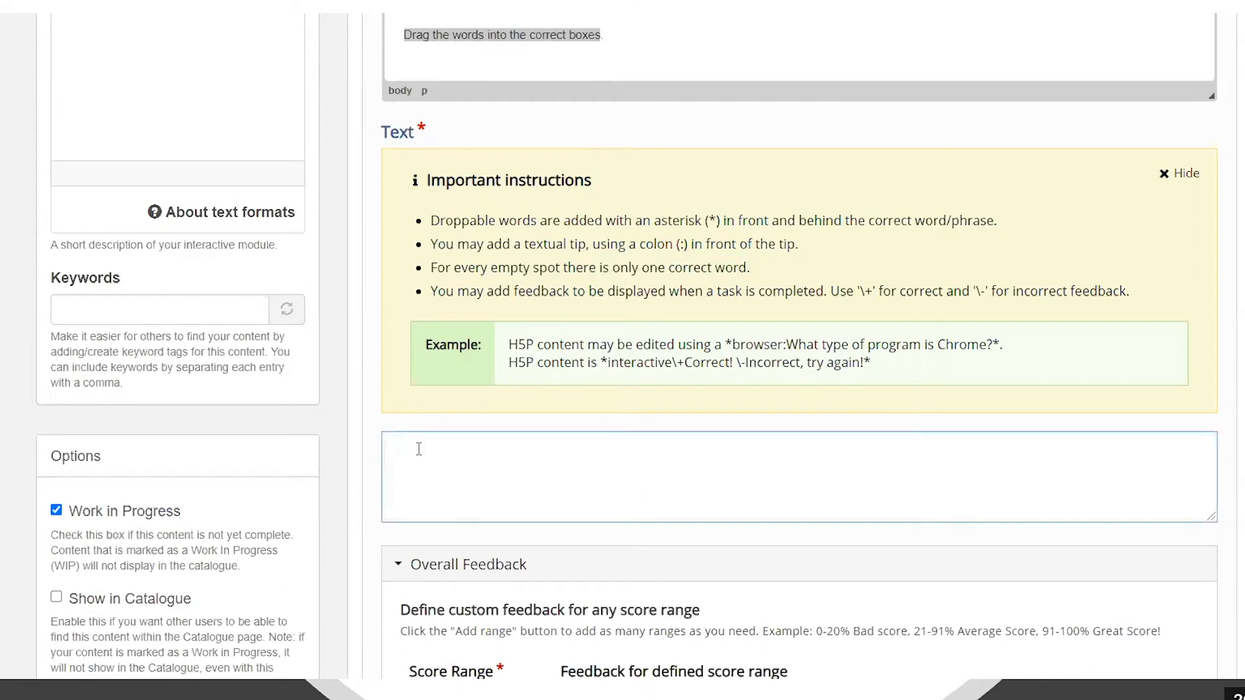
{"action": "key", "text": "ctrl+v"}
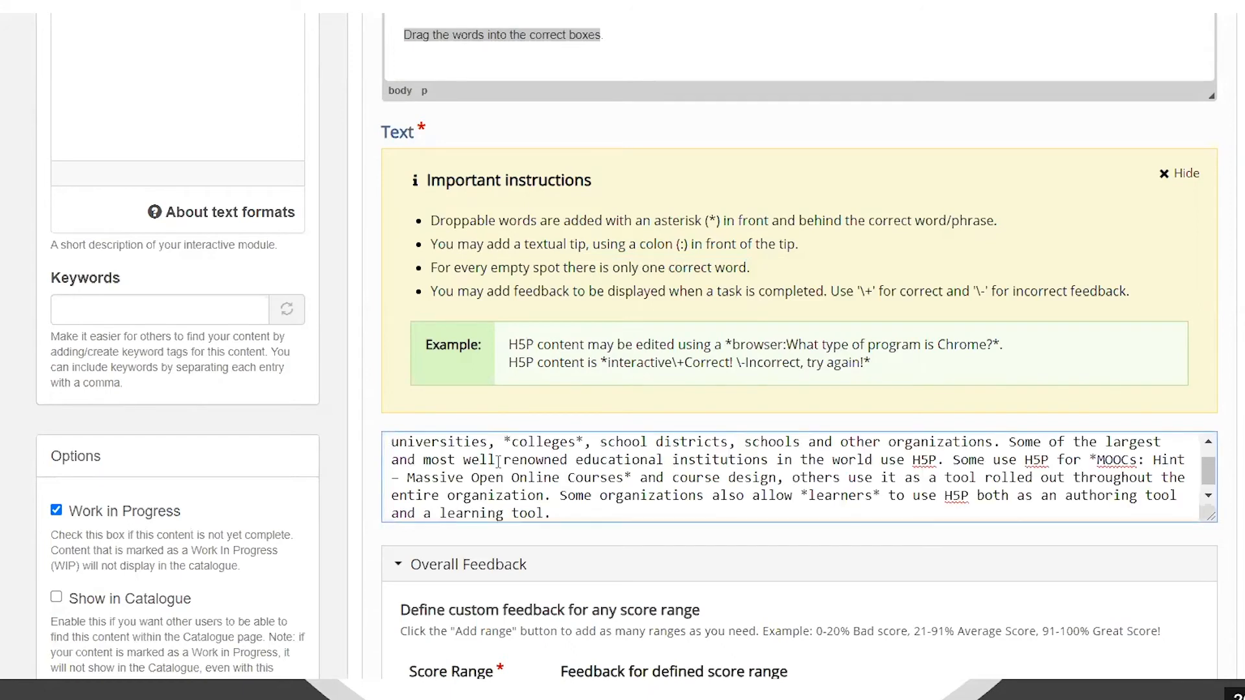
{"action": "scroll", "coordinate": [467, 461], "scroll_direction": "up", "scroll_amount": 2}
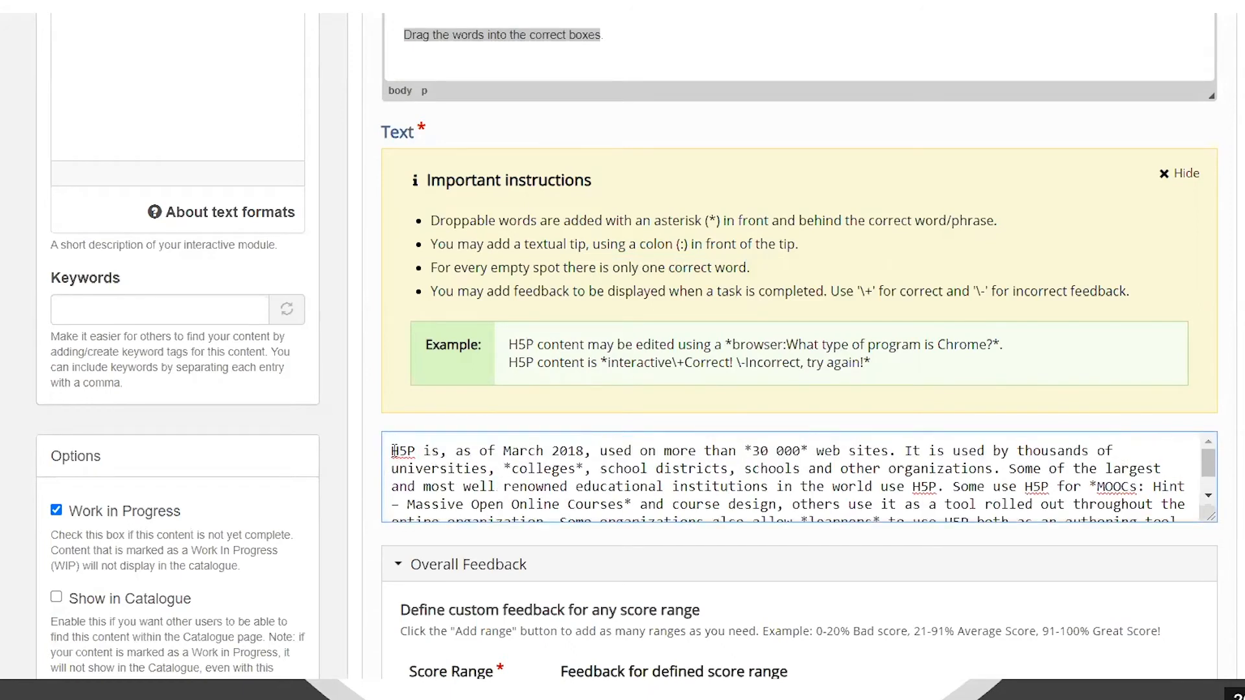
Examine the pasted paragraph and its droppable words 30 000, colleges and MOOCs
{"action": "double_click", "coordinate": [418, 452]}
{"action": "left_click", "coordinate": [398, 452]}
{"action": "left_click_drag", "start_coordinate": [398, 452], "coordinate": [591, 451]}
{"action": "left_click_drag", "start_coordinate": [752, 451], "coordinate": [803, 449]}
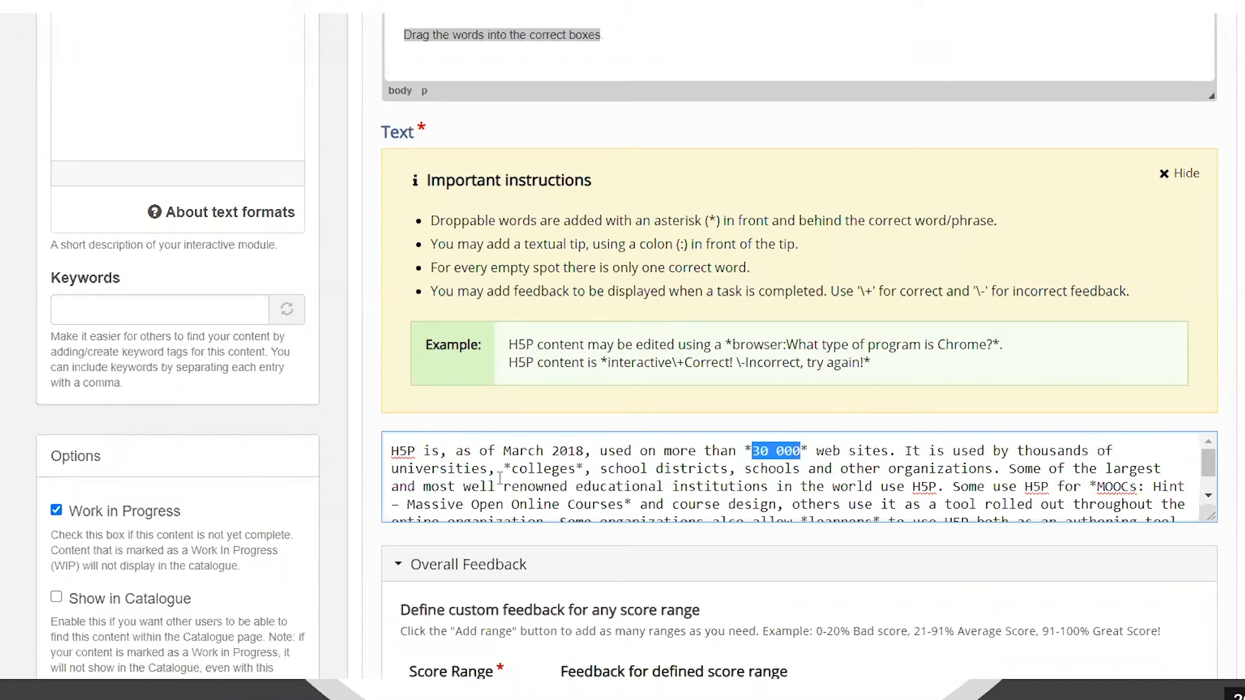
{"action": "left_click_drag", "start_coordinate": [506, 468], "coordinate": [583, 469]}
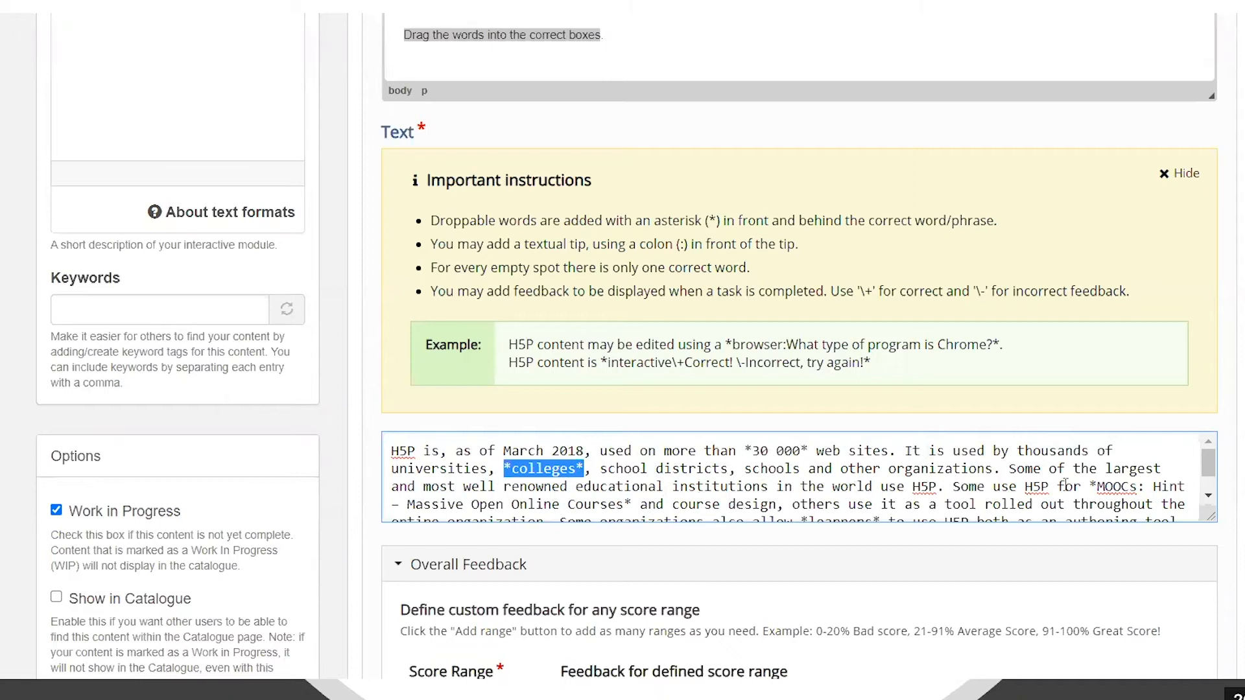
{"action": "left_click_drag", "start_coordinate": [1096, 486], "coordinate": [1144, 487]}
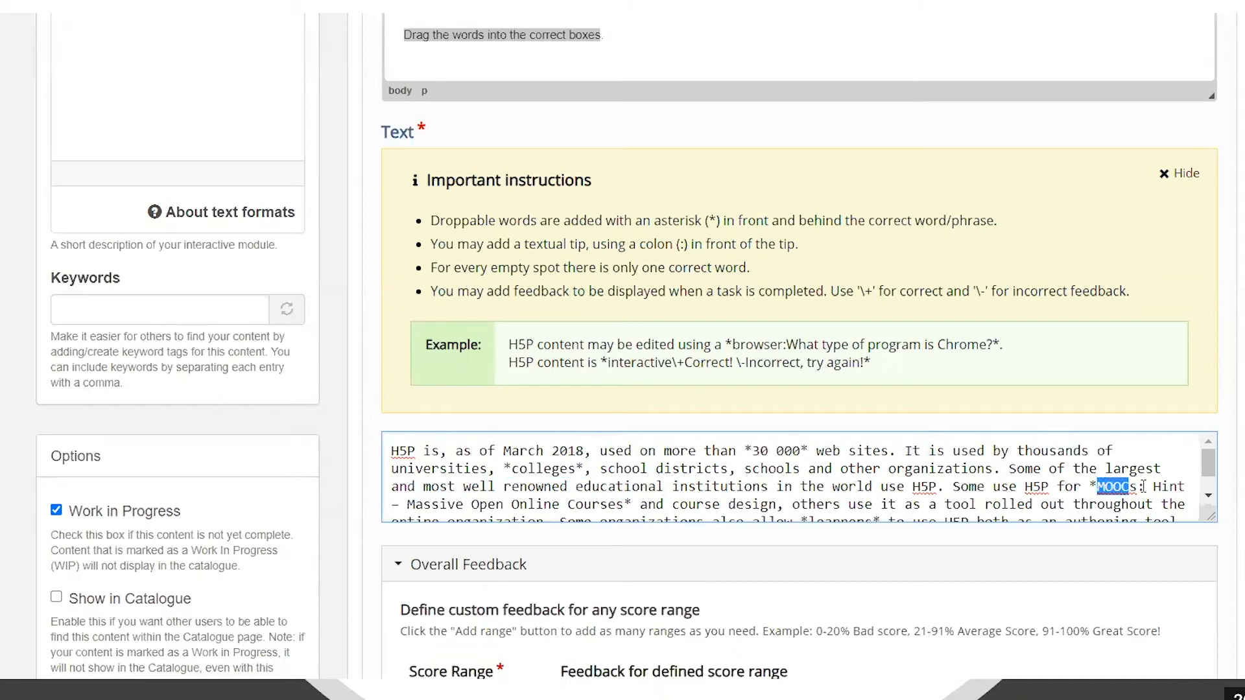
Examine the MOOCs hint after the colon, its closing asterisk, and the asterisk-marked droppable word learners in the pasted paragraph
{"action": "scroll", "coordinate": [1160, 468], "scroll_direction": "down", "scroll_amount": 1}
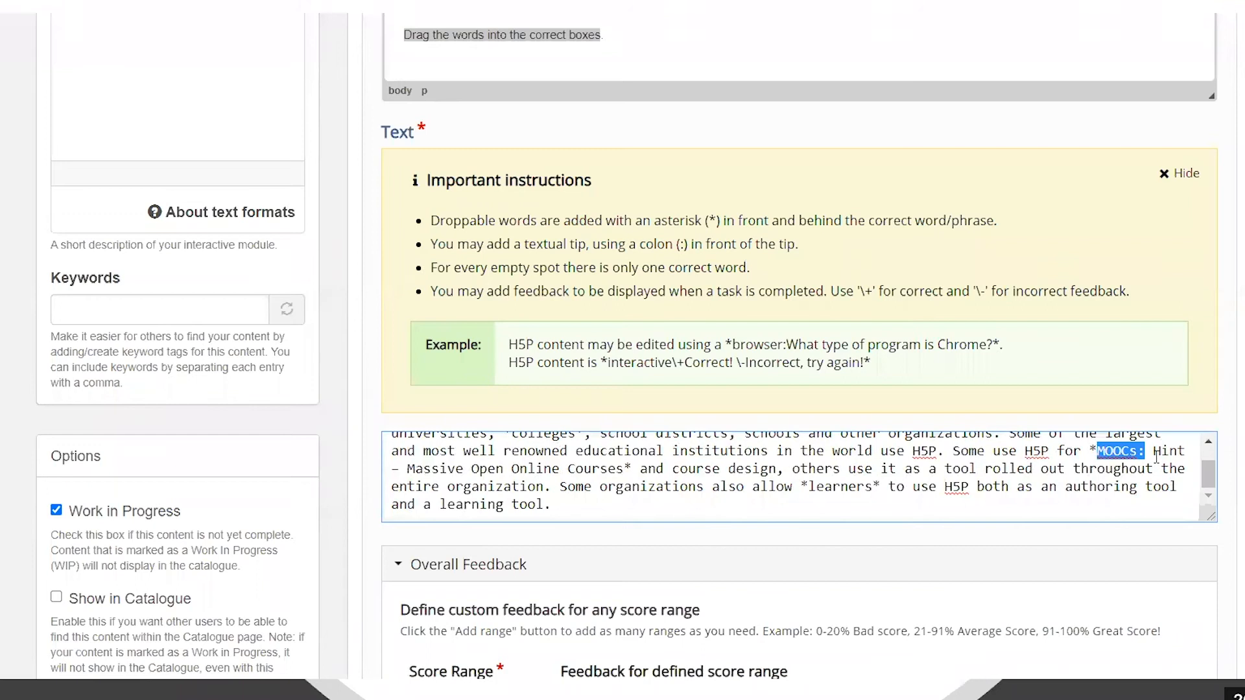
{"action": "left_click", "coordinate": [1147, 452]}
{"action": "left_click_drag", "start_coordinate": [1141, 451], "coordinate": [626, 467]}
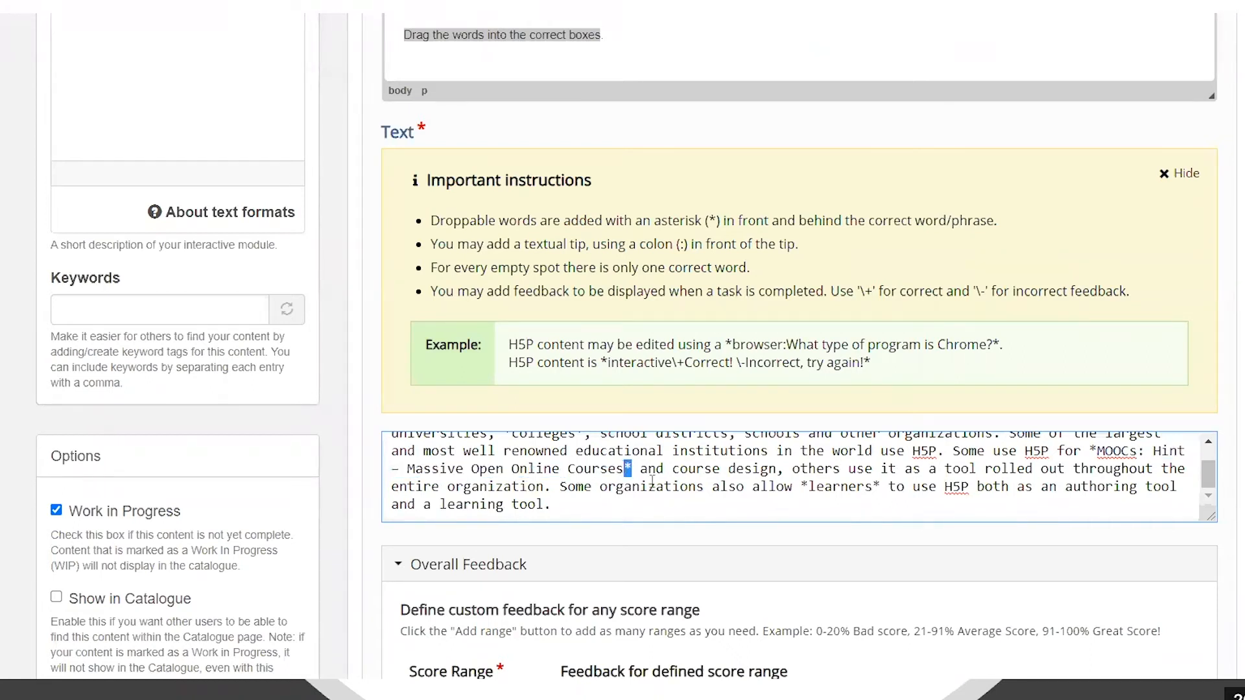
{"action": "left_click", "coordinate": [652, 475]}
{"action": "left_click_drag", "start_coordinate": [801, 486], "coordinate": [879, 486]}
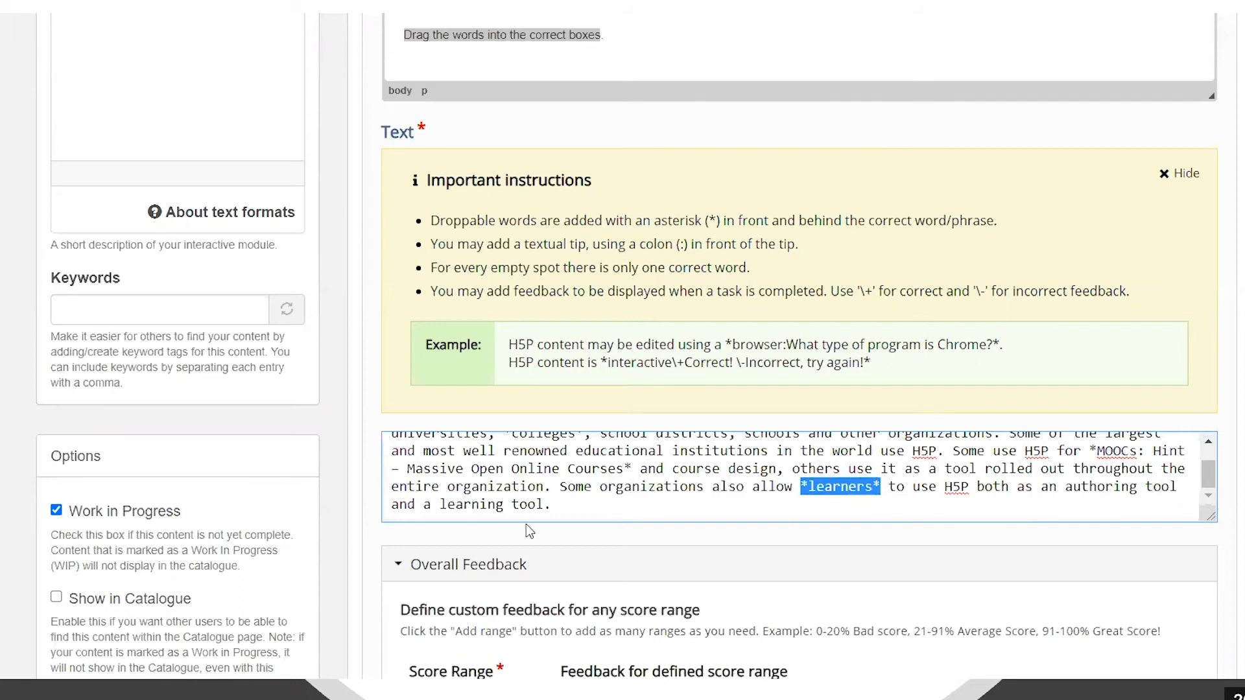
{"action": "left_click", "coordinate": [802, 486]}
{"action": "left_click_drag", "start_coordinate": [802, 486], "coordinate": [882, 486]}
{"action": "scroll", "coordinate": [1101, 502], "scroll_direction": "up", "scroll_amount": 1}
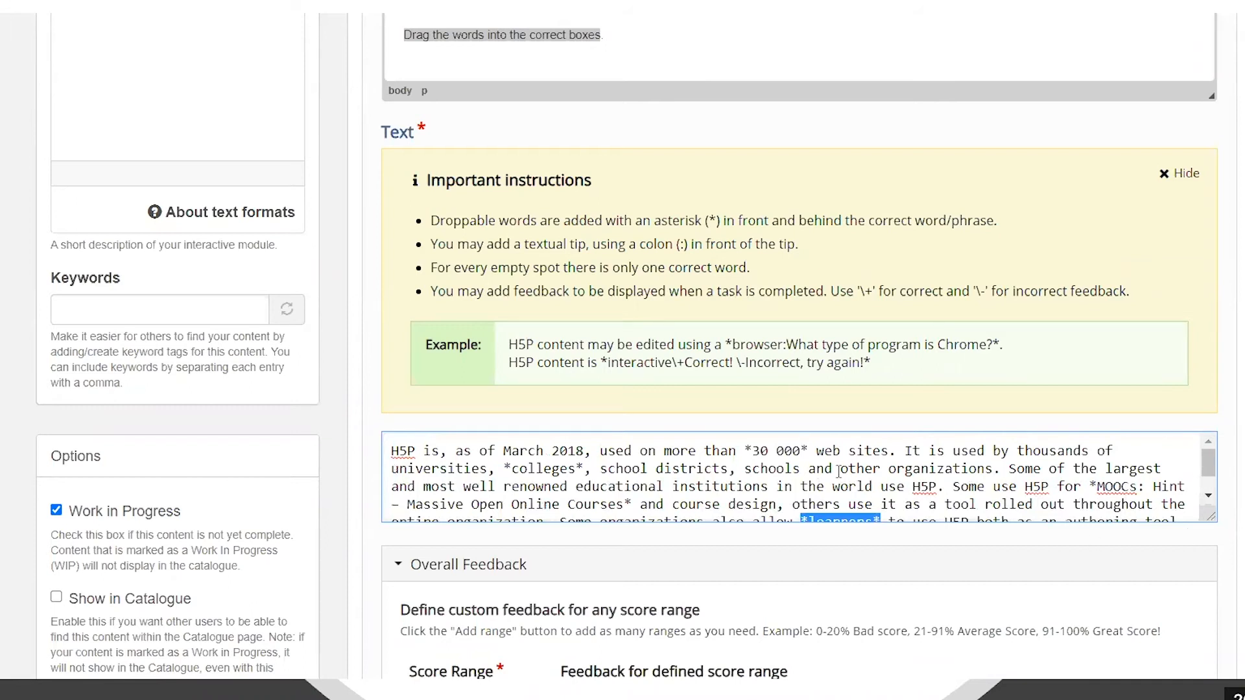
{"action": "left_click", "coordinate": [600, 468]}
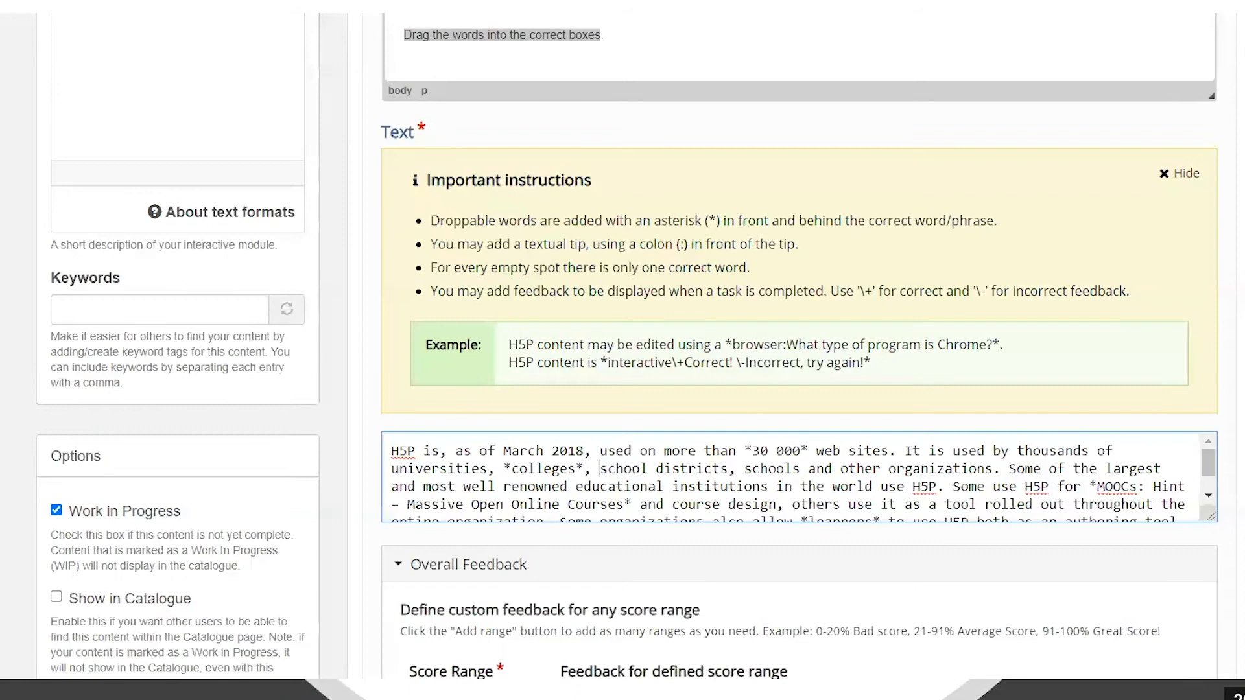
Copy the activity title "A Drag and Drop Example" into the Descriptive Title field
{"action": "scroll", "coordinate": [797, 350], "scroll_direction": "up", "scroll_amount": 10}
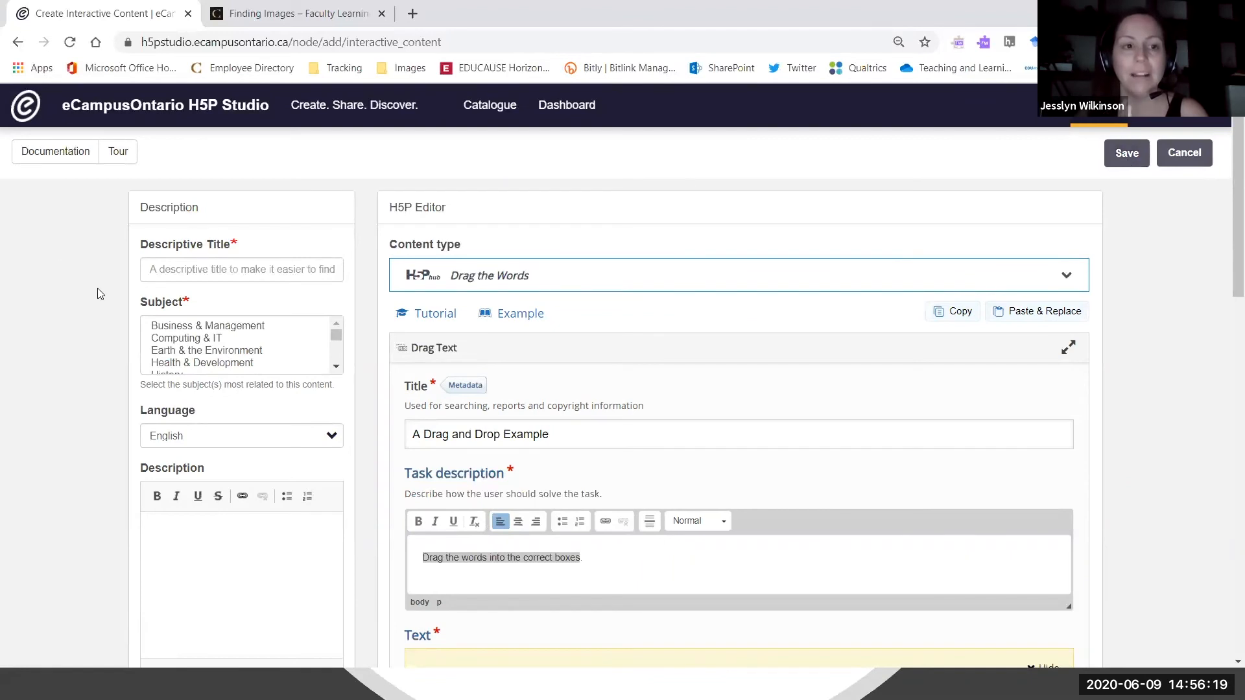
{"action": "left_click", "coordinate": [195, 269]}
{"action": "left_click_drag", "start_coordinate": [556, 433], "coordinate": [408, 449]}
{"action": "key", "text": "ctrl+c"}
{"action": "left_click", "coordinate": [249, 269]}
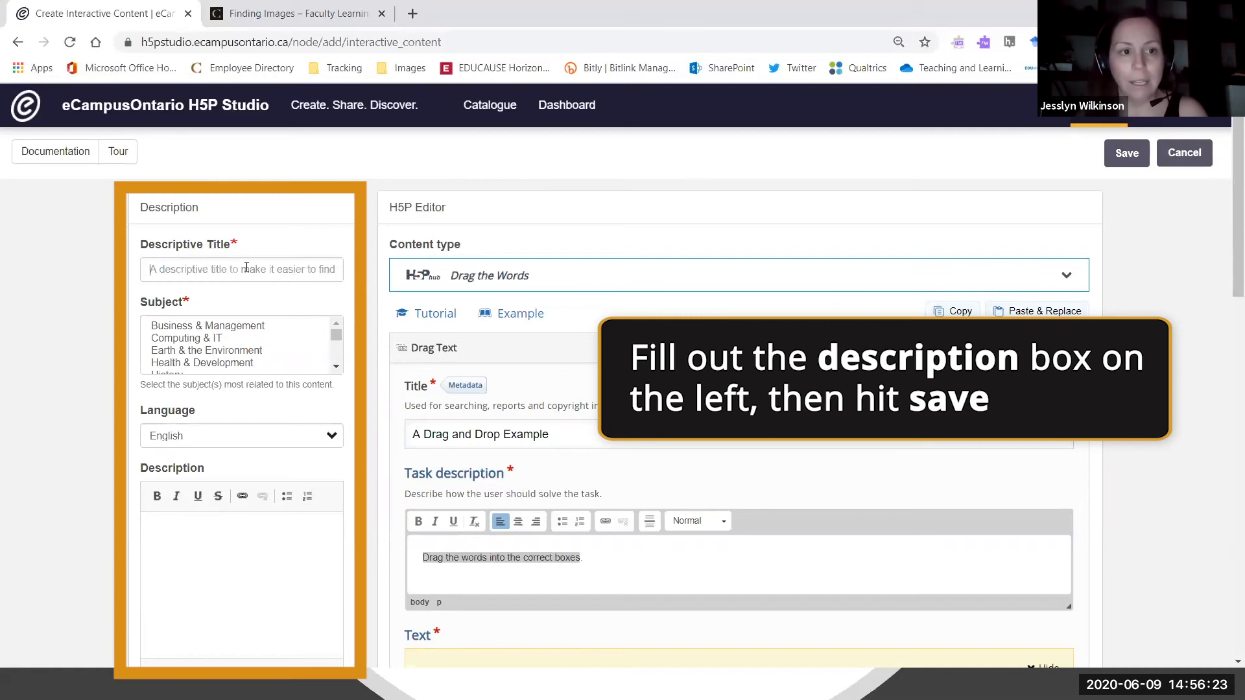
{"action": "key", "text": "ctrl+v"}
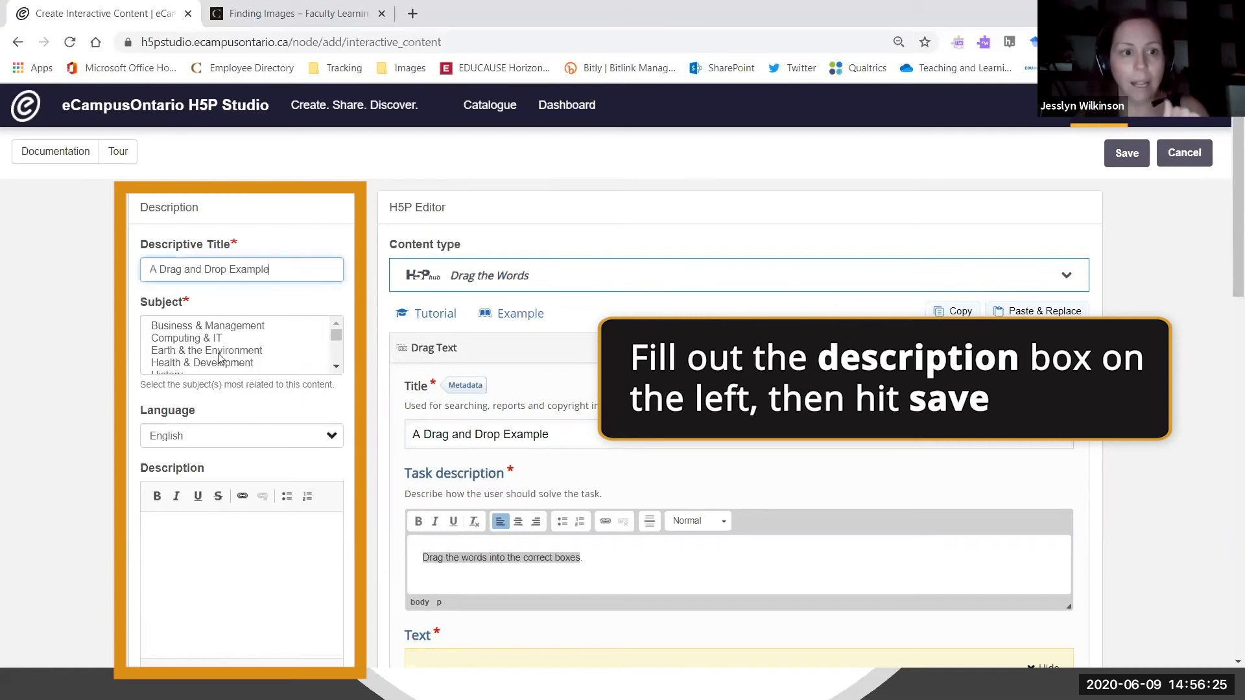
Set the content's subject to Reference and save the interactive content
{"action": "left_click", "coordinate": [336, 367]}
{"action": "scroll", "coordinate": [303, 367], "scroll_direction": "down", "scroll_amount": 1}
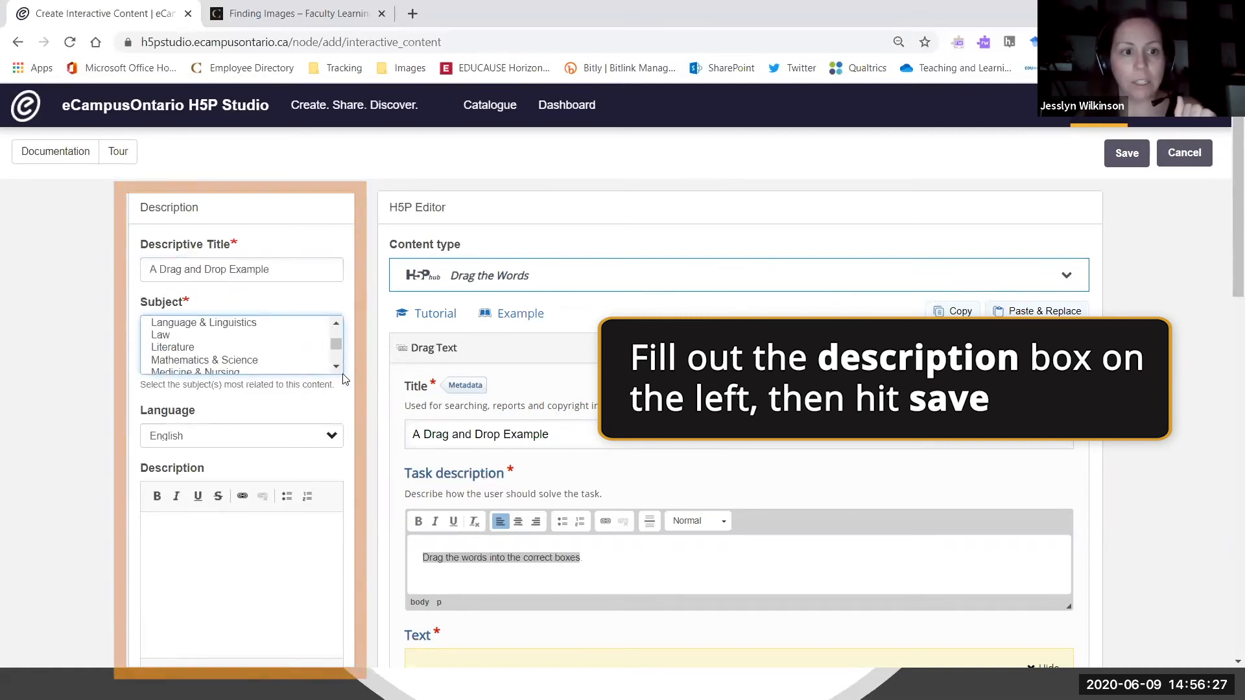
{"action": "scroll", "coordinate": [337, 369], "scroll_direction": "down", "scroll_amount": 2}
{"action": "left_click", "coordinate": [183, 333]}
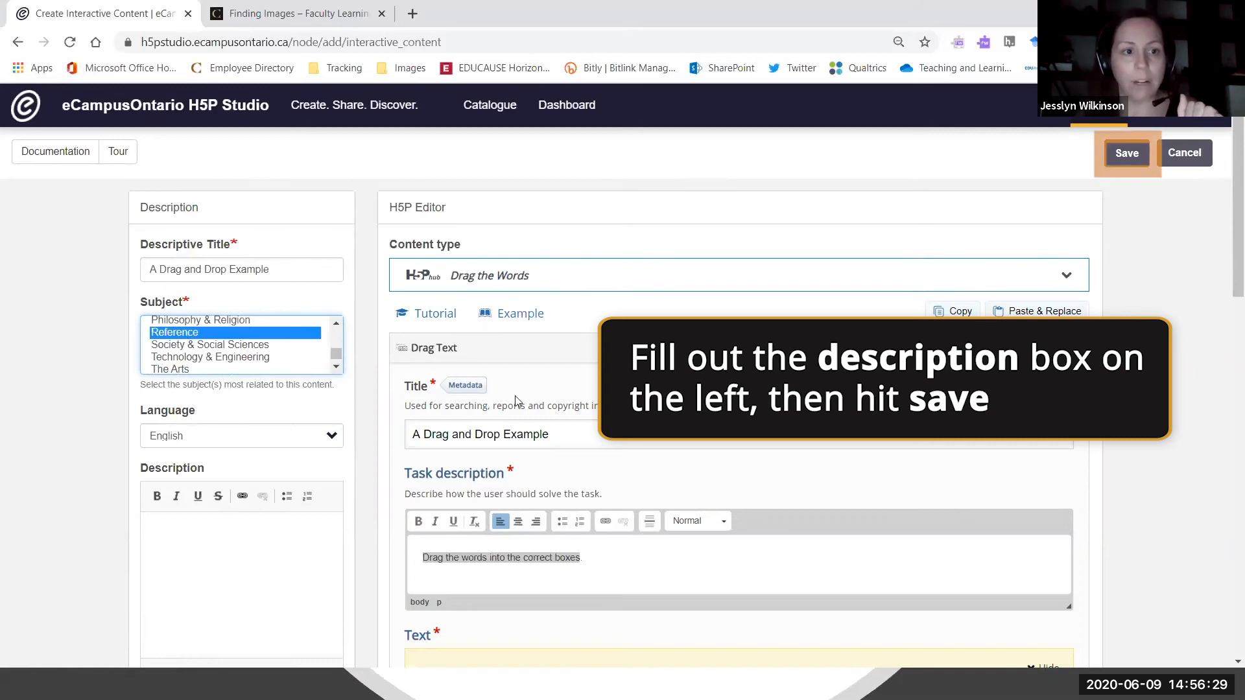
{"action": "left_click", "coordinate": [1127, 153]}
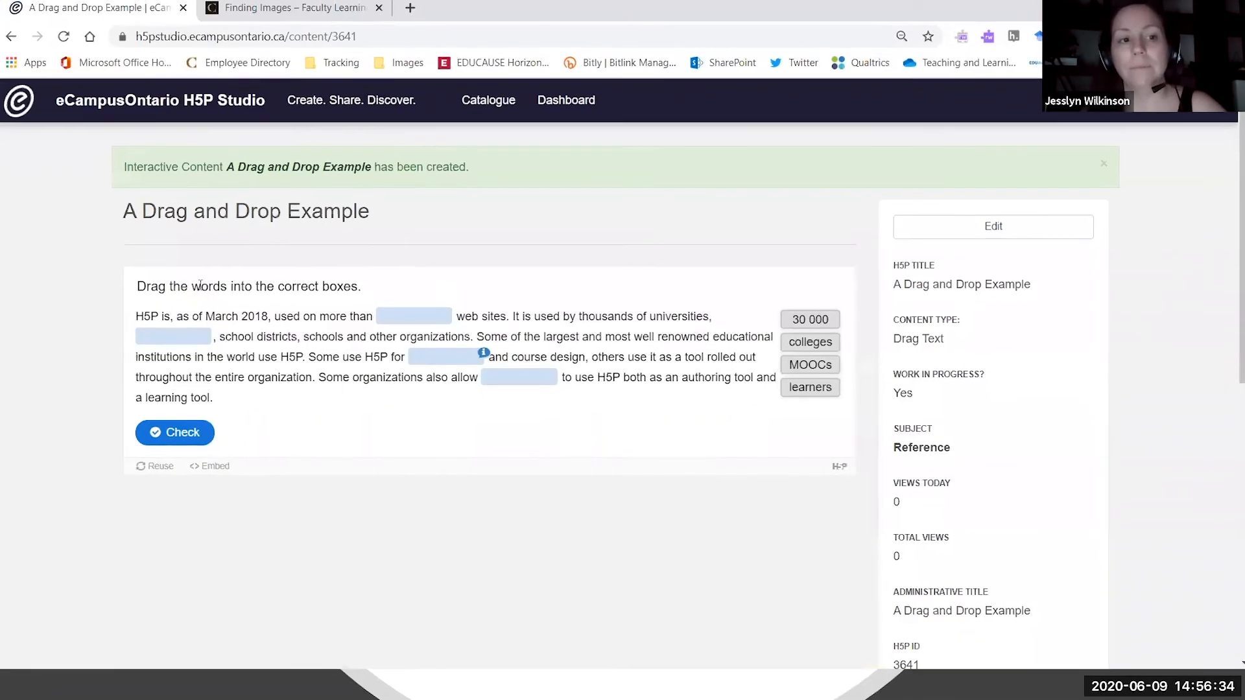
Fill the paragraph's blanks in order with 30 000, colleges, MOOCs and learners, and check the answers
{"action": "left_click_drag", "start_coordinate": [136, 287], "coordinate": [193, 360]}
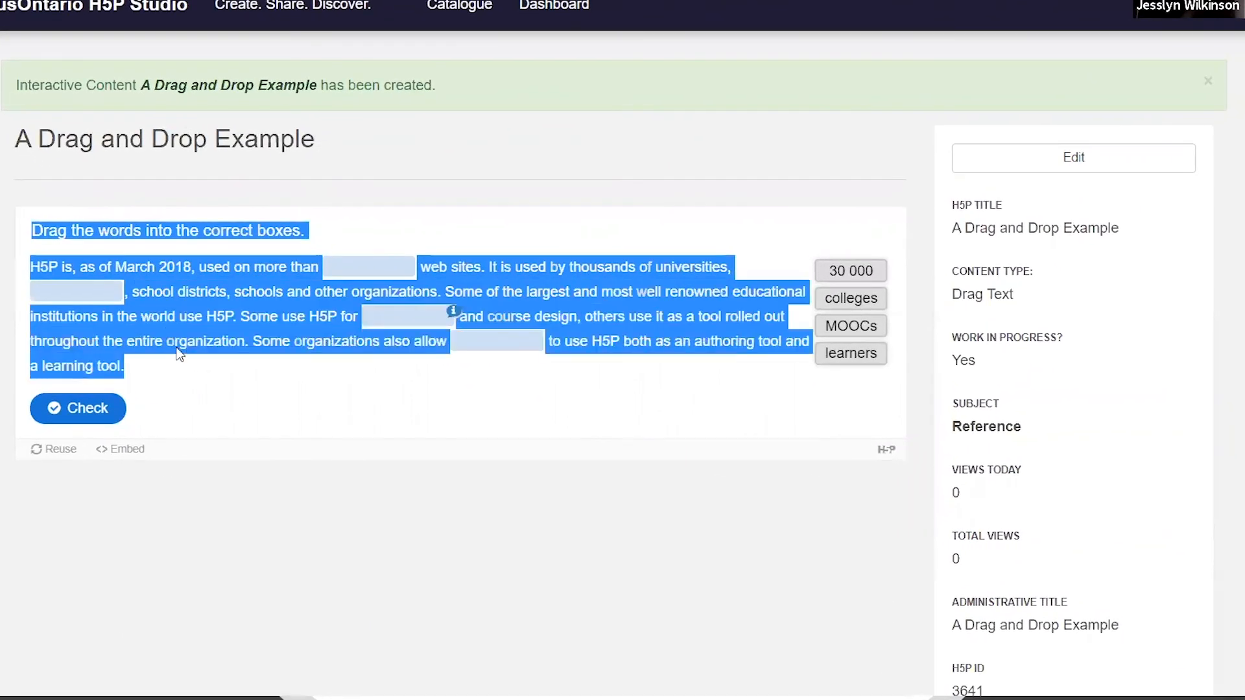
{"action": "left_click", "coordinate": [175, 323]}
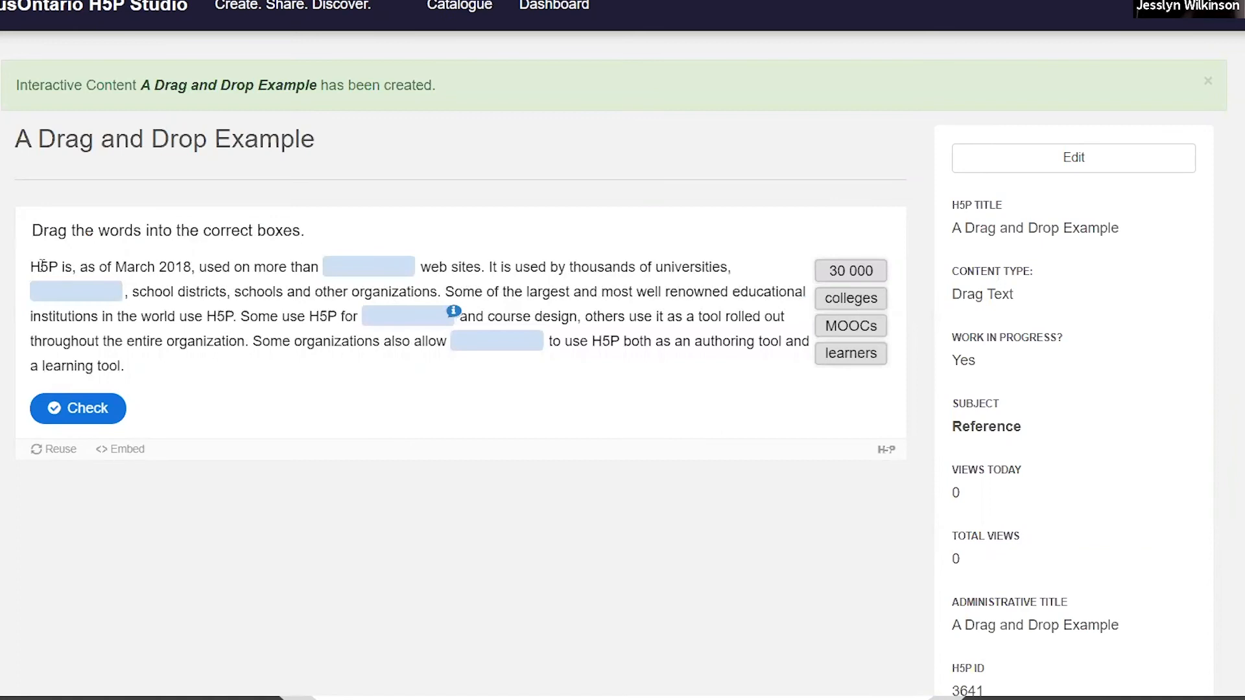
{"action": "left_click_drag", "start_coordinate": [41, 265], "coordinate": [207, 268]}
{"action": "left_click_drag", "start_coordinate": [871, 272], "coordinate": [407, 275]}
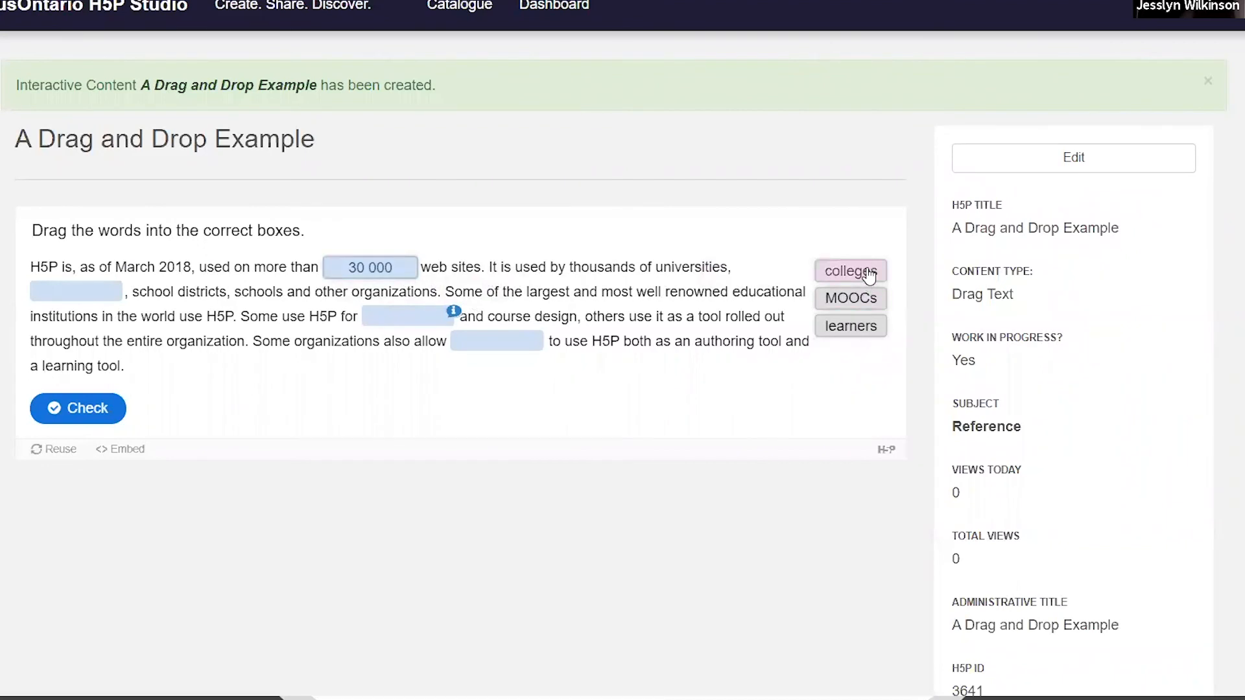
{"action": "left_click_drag", "start_coordinate": [869, 272], "coordinate": [110, 295]}
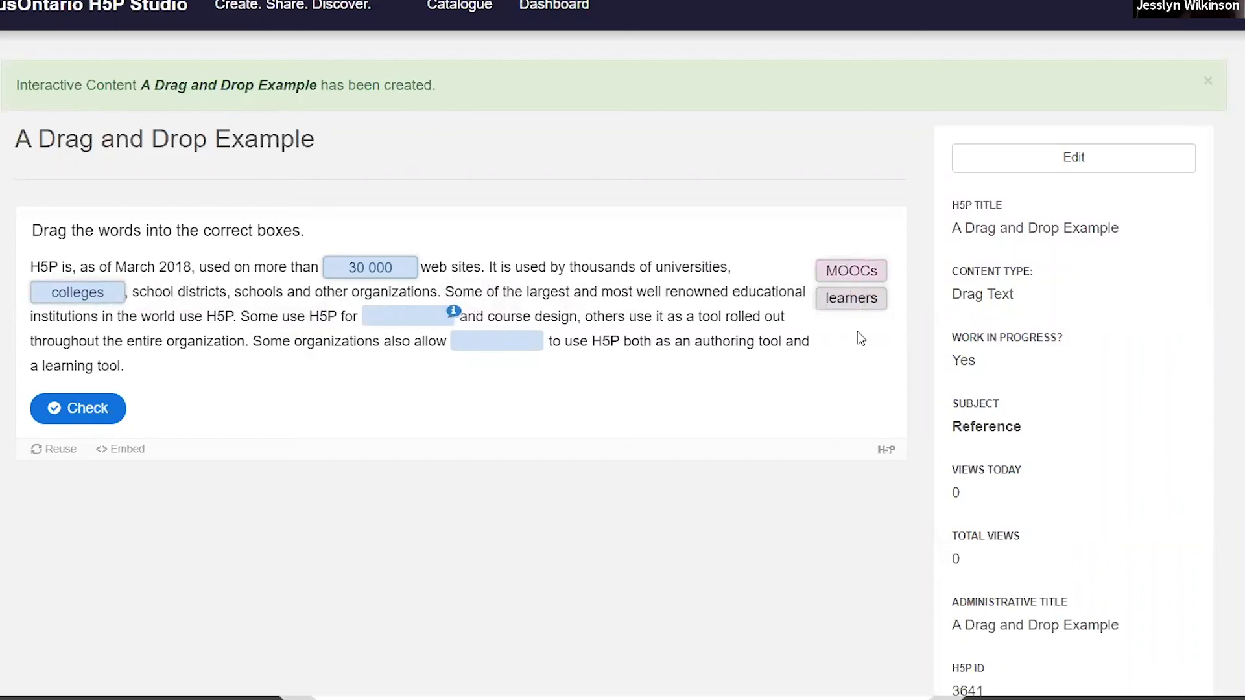
{"action": "left_click_drag", "start_coordinate": [852, 271], "coordinate": [399, 330]}
{"action": "left_click_drag", "start_coordinate": [838, 272], "coordinate": [518, 340]}
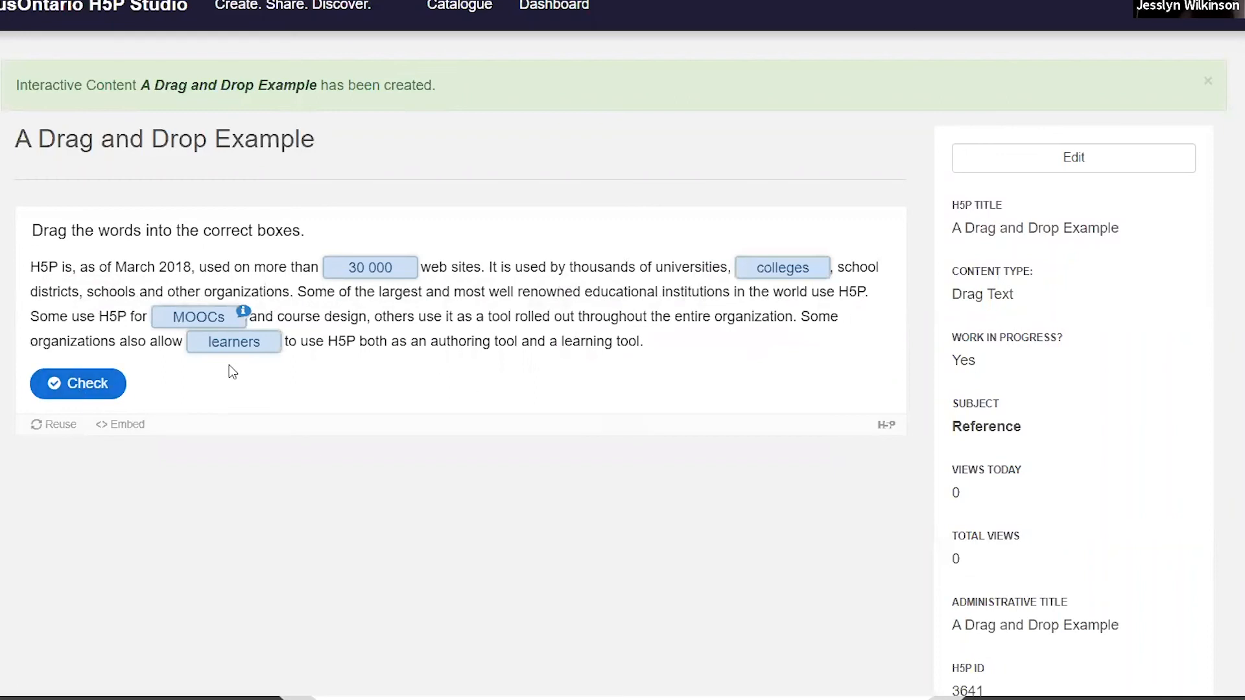
{"action": "left_click", "coordinate": [78, 389]}
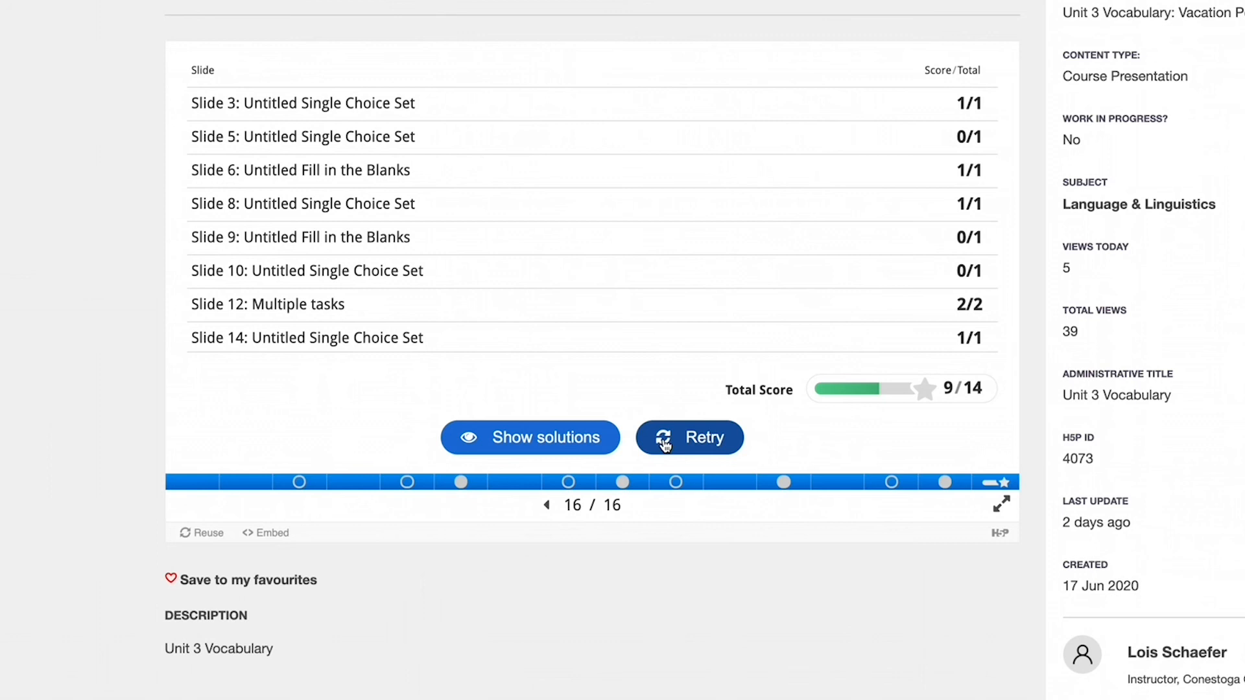
Retry the Unit 3 Vocabulary presentation from its score summary slide
{"action": "left_click", "coordinate": [663, 441]}
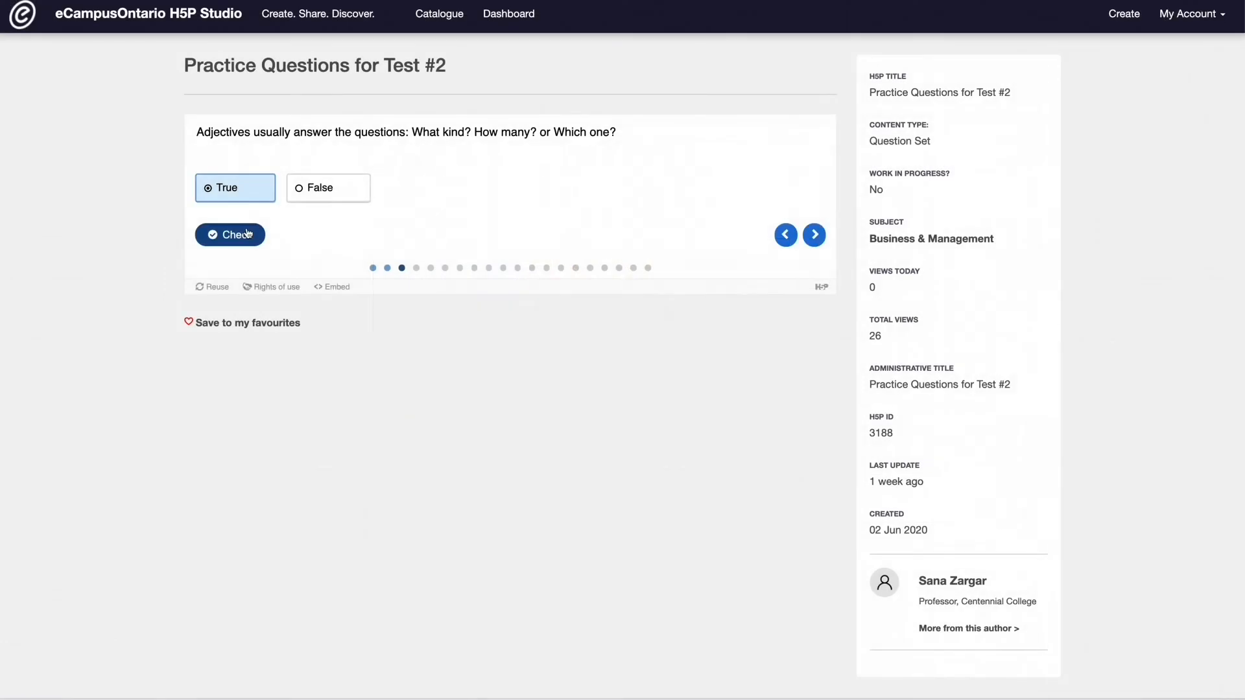
Check the True answer to the adjectives question and advance to the following question
{"action": "left_click", "coordinate": [247, 233]}
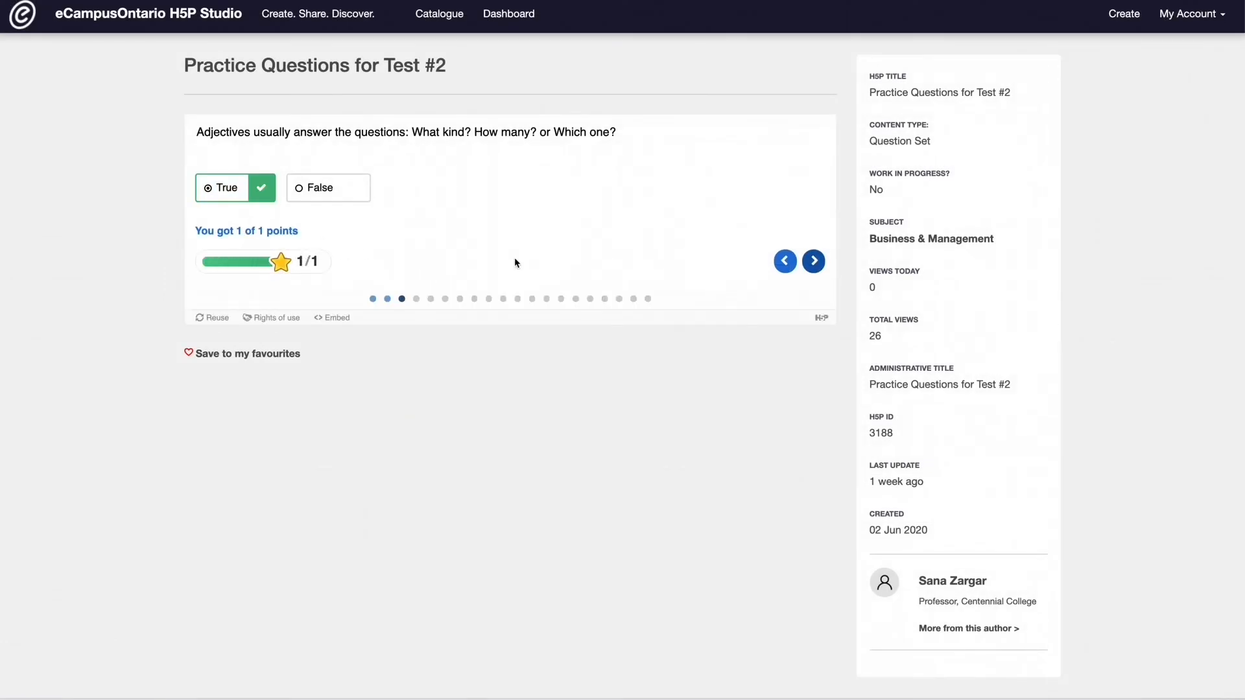
{"action": "left_click", "coordinate": [813, 261]}
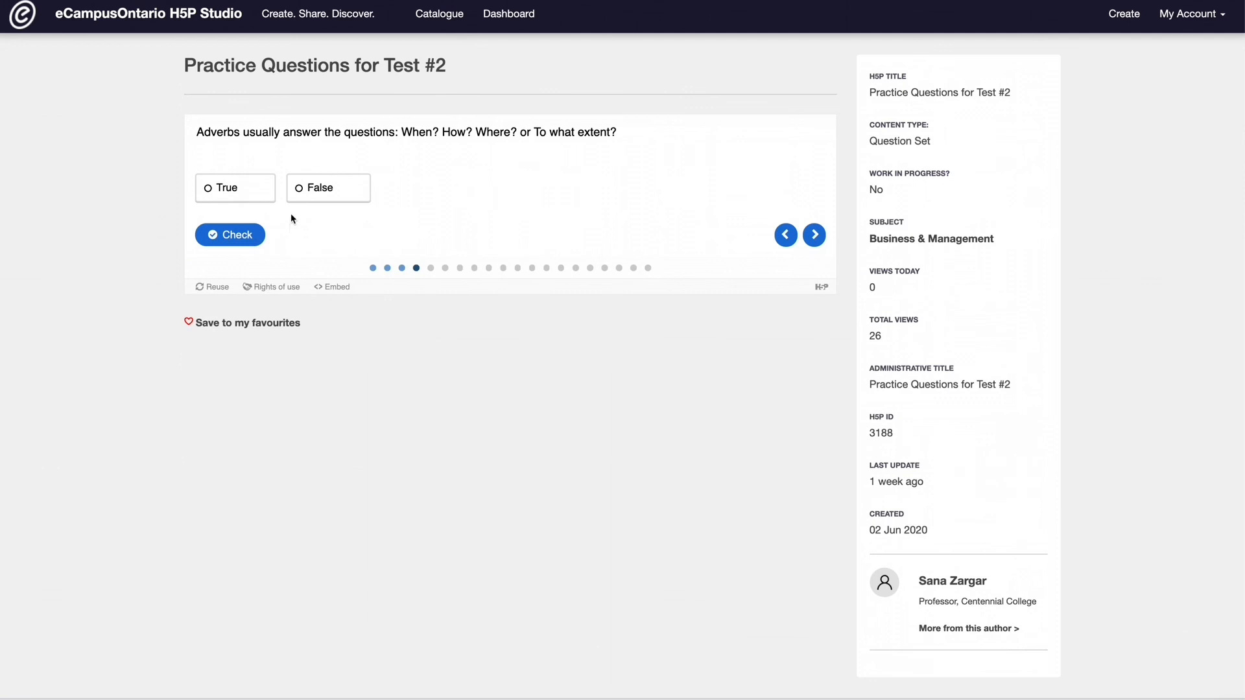
Answer the adverbs question with False, check the answer and show its solution
{"action": "left_click", "coordinate": [318, 193]}
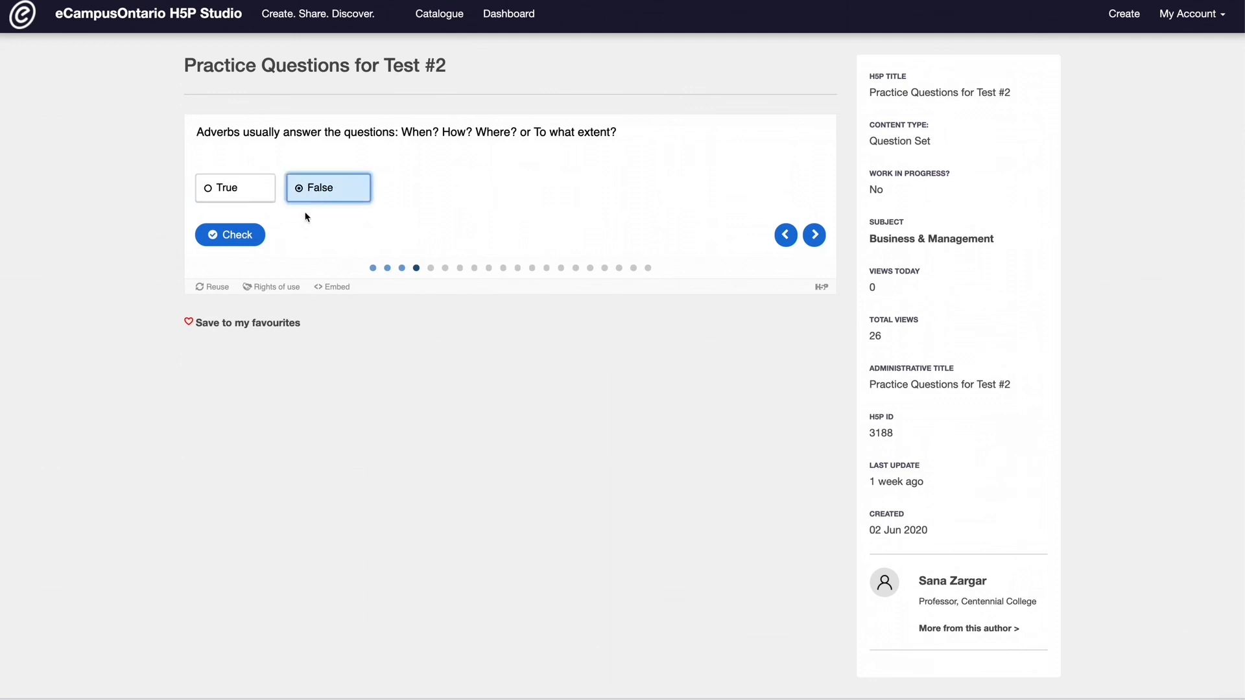
{"action": "left_click", "coordinate": [251, 232]}
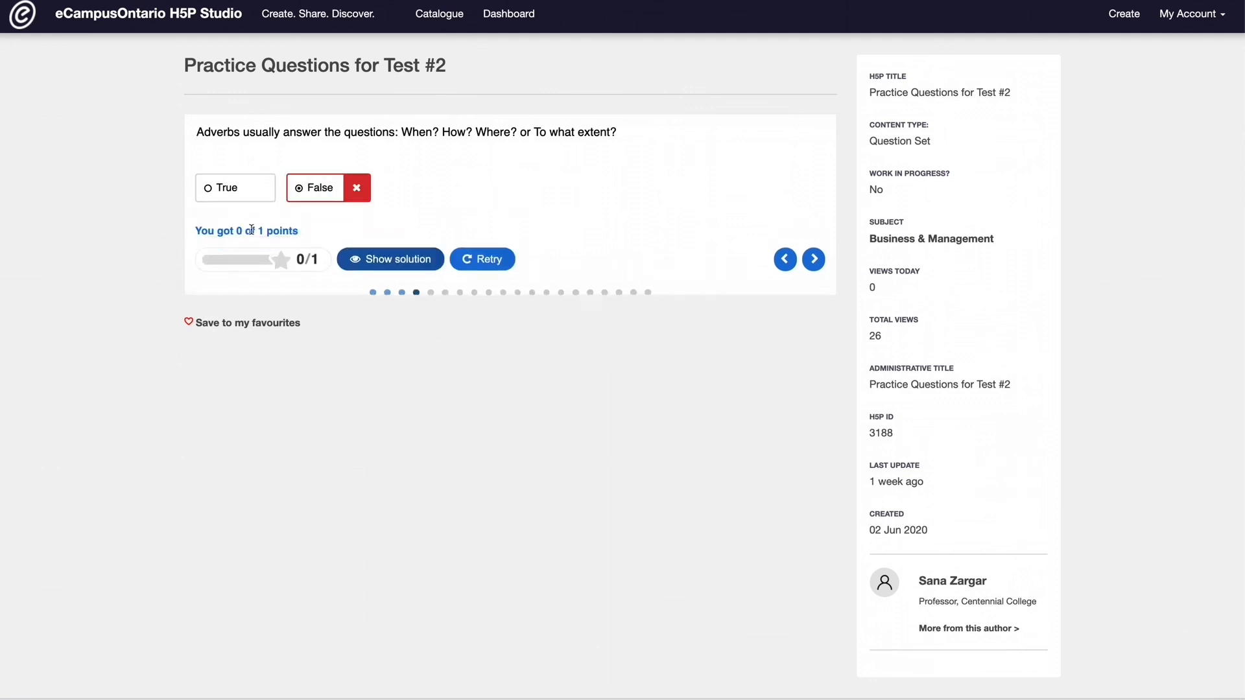
{"action": "left_click", "coordinate": [391, 266]}
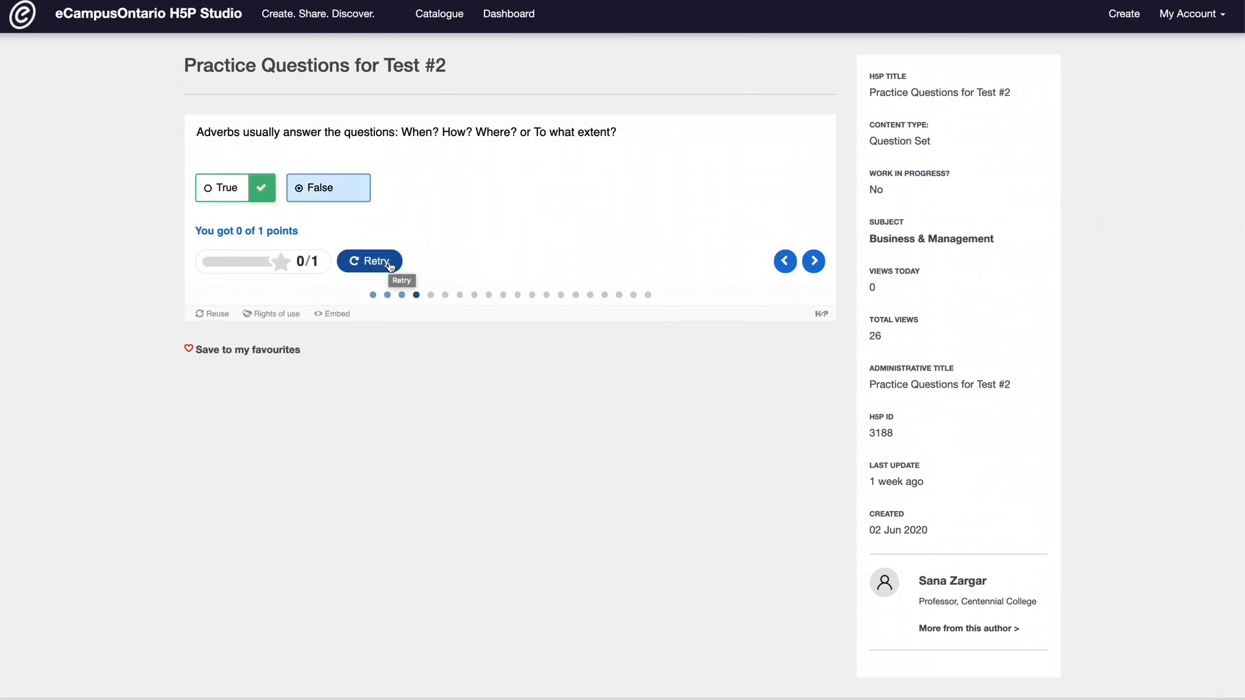